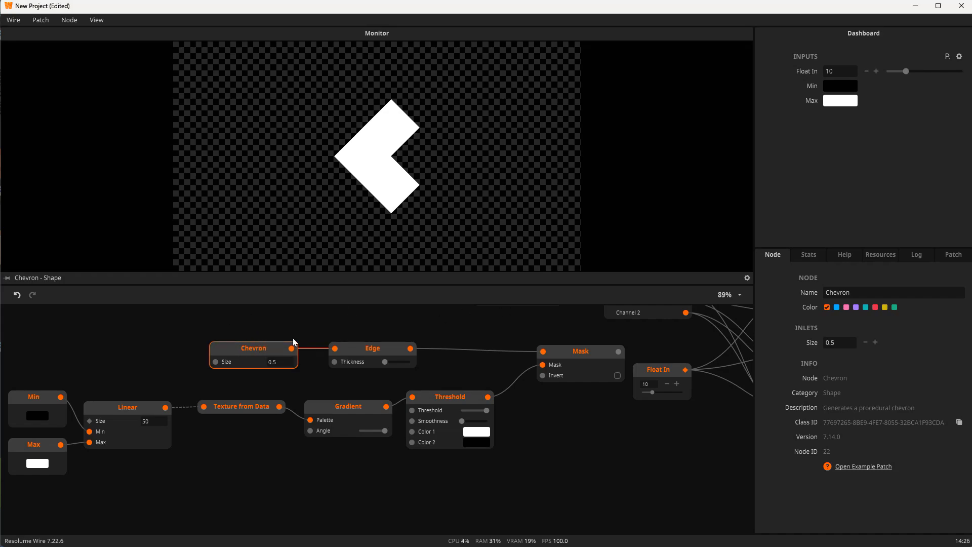
Preview the Chevron, Edge, Mask, Texture from Data and Gradient nodes, and check the Linear node and its Min color
left_click(374, 353)
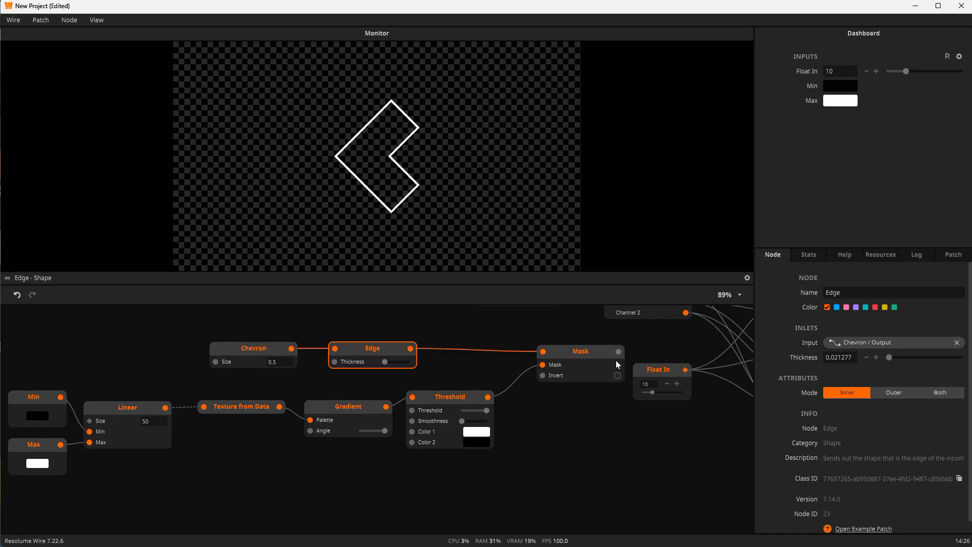
left_click(558, 363)
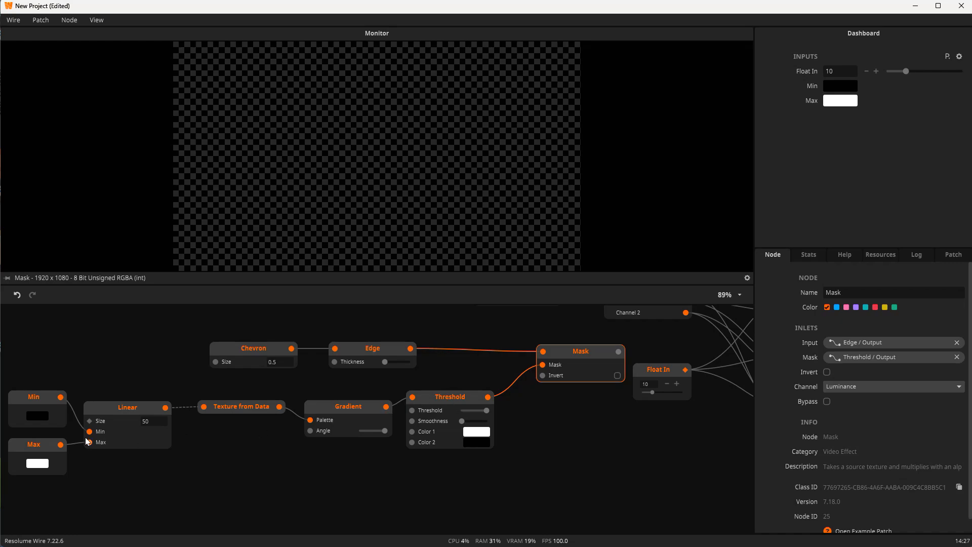
left_click(132, 414)
left_click(248, 411)
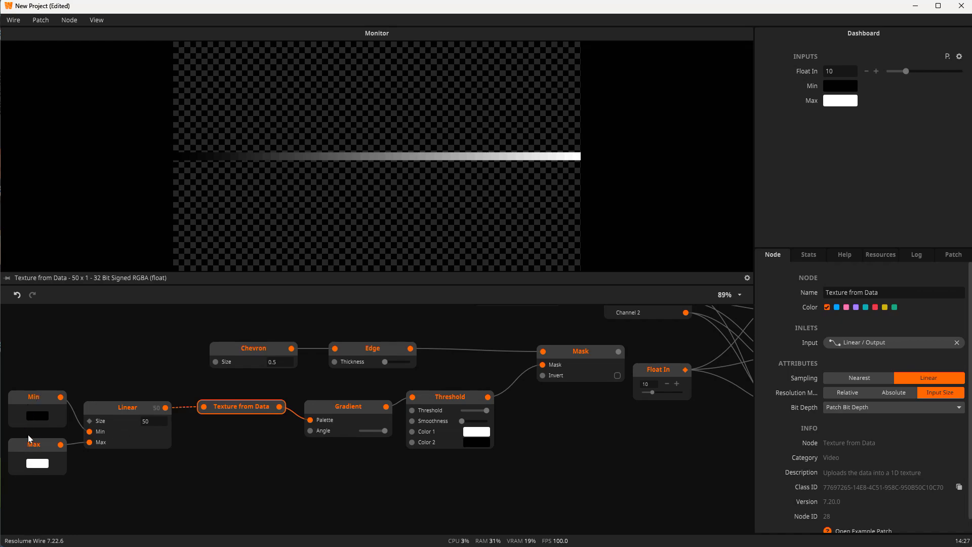
left_click(36, 419)
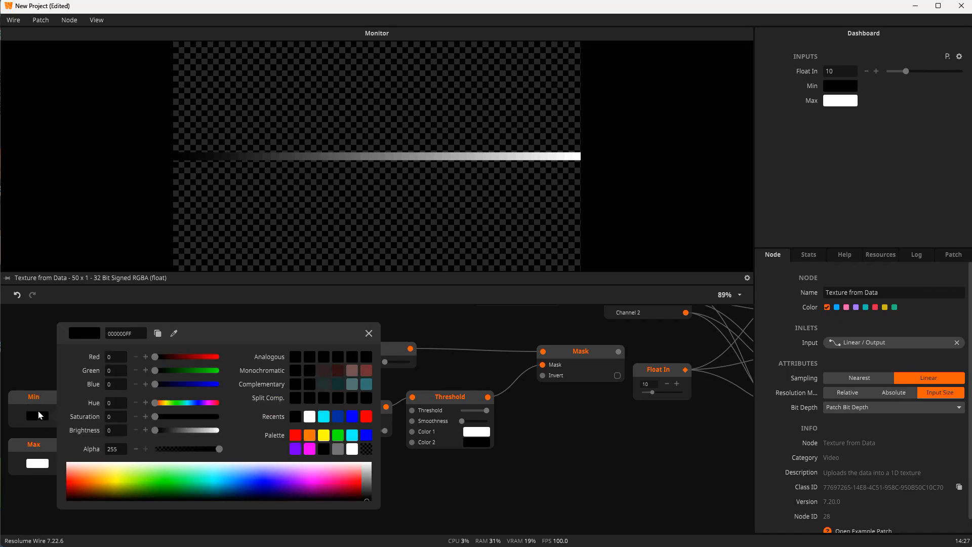
left_click(31, 375)
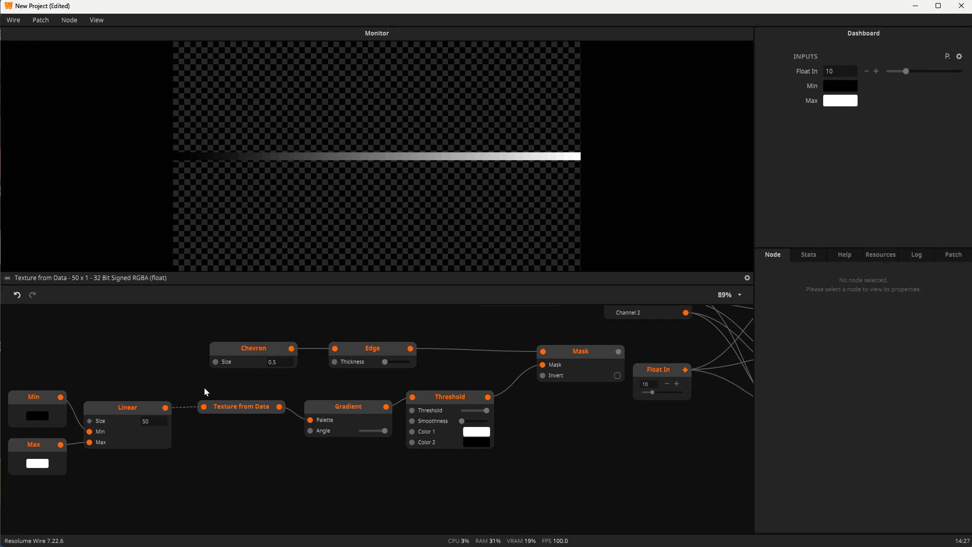
left_click(247, 411)
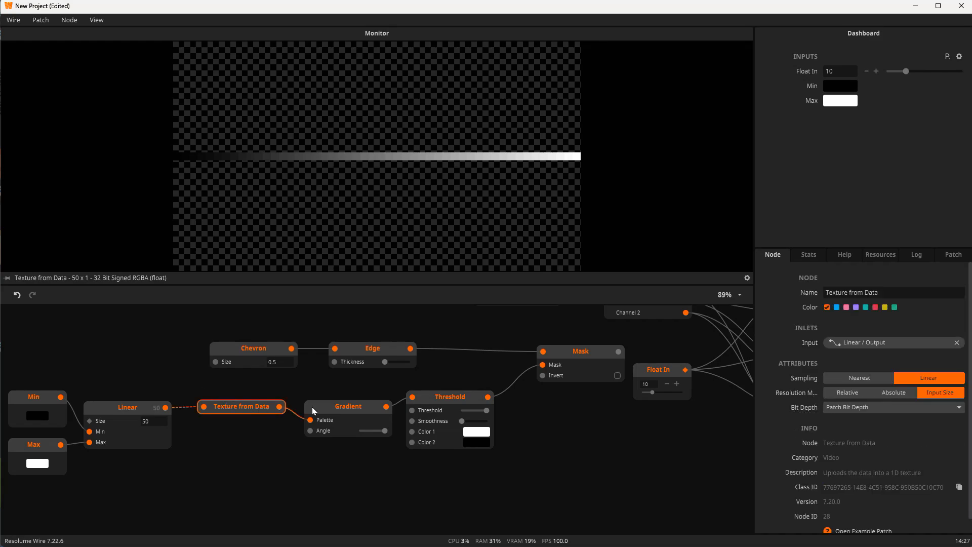
left_click(336, 419)
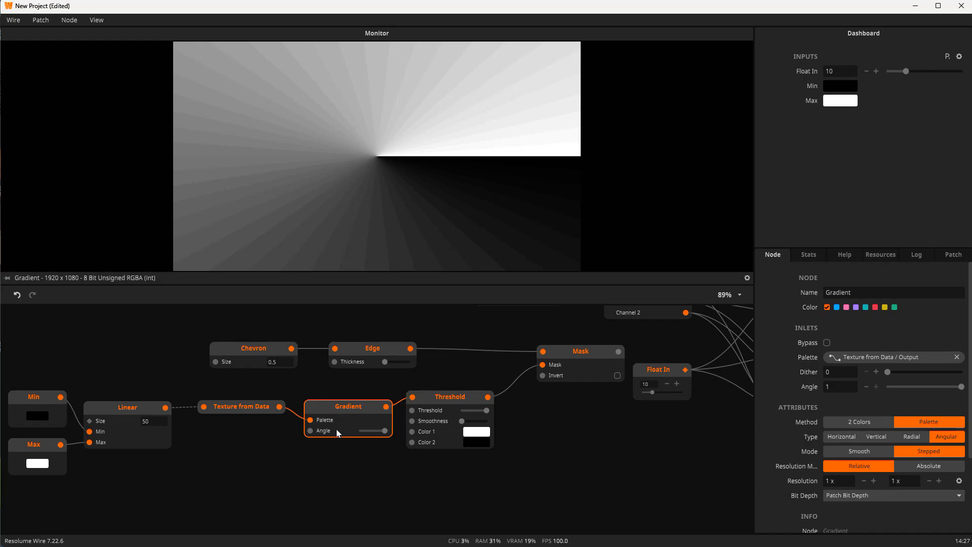
Set the Threshold node's threshold to 0 and move the node slightly closer to the Mask node
left_click(448, 402)
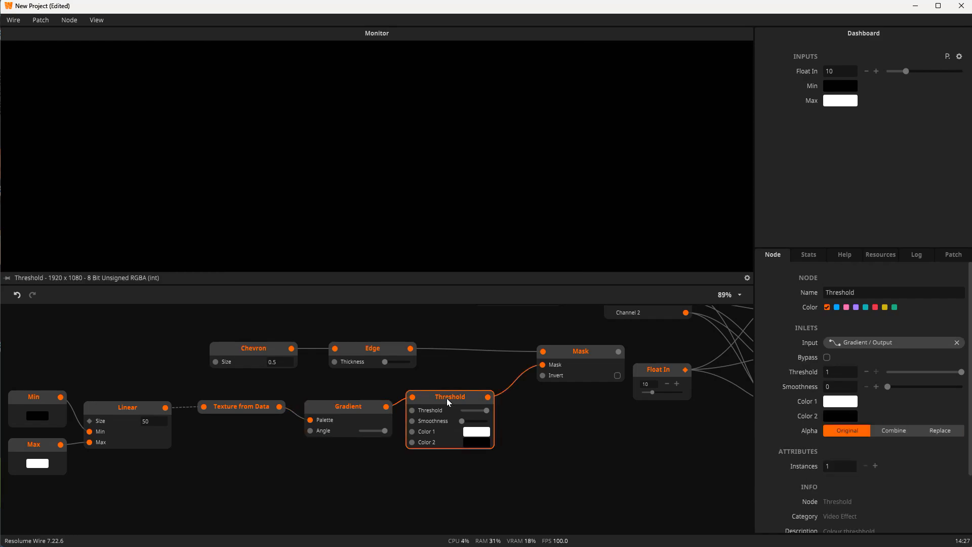
left_click(487, 412)
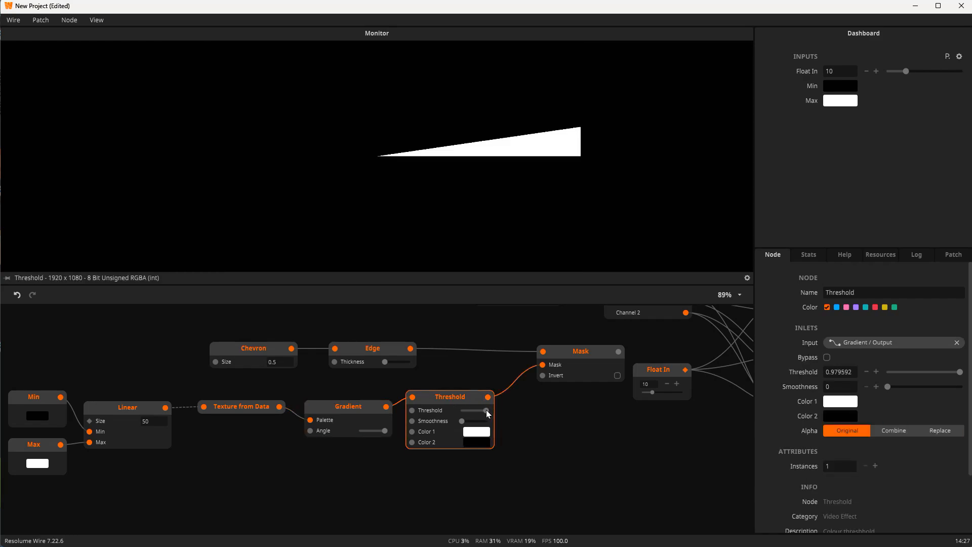
left_click_drag(488, 414, 462, 414)
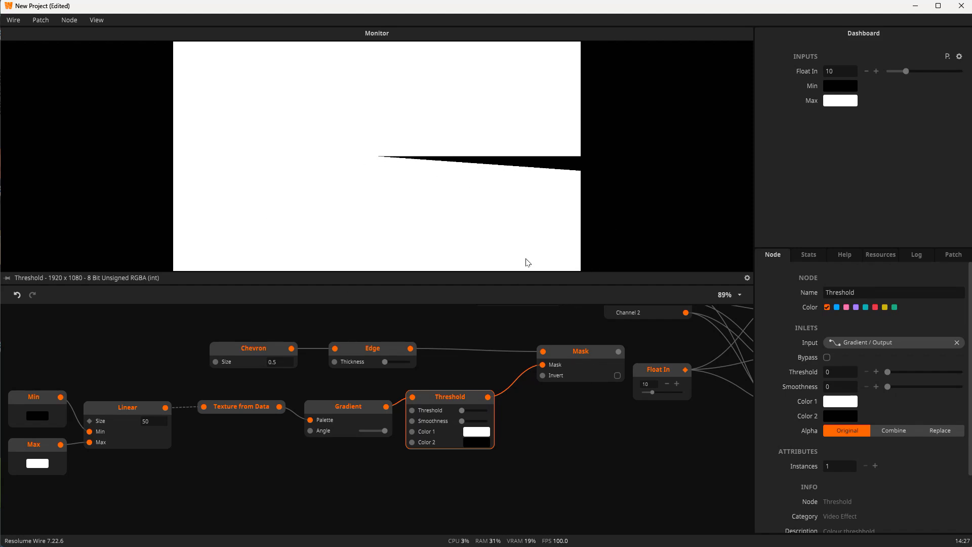
left_click_drag(434, 400, 457, 401)
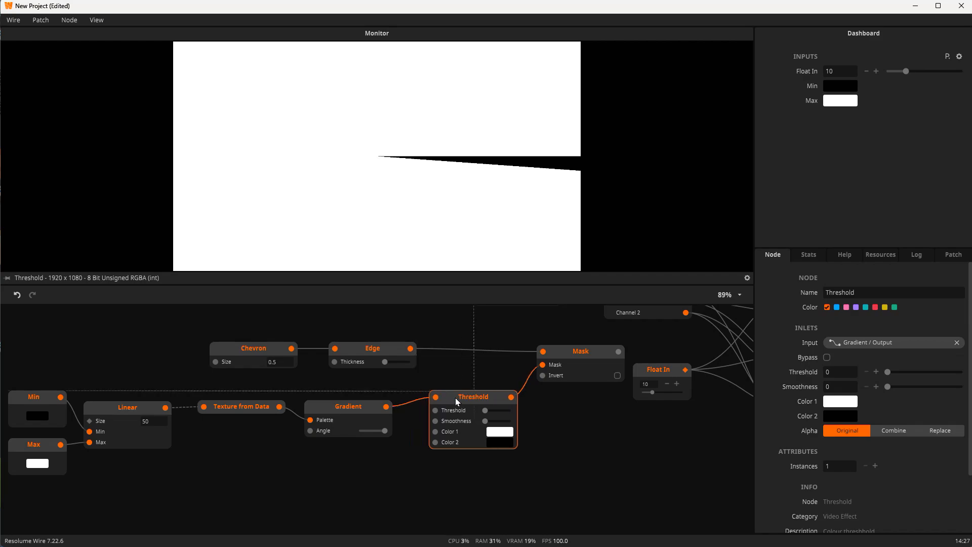
Preview the Mask node and raise the Threshold node's threshold nearly to its maximum
left_click(598, 363)
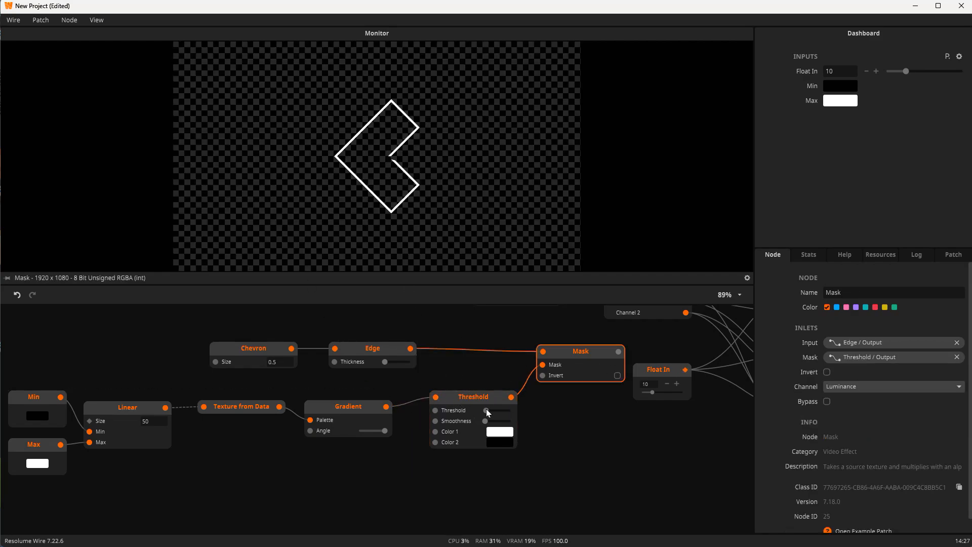
left_click_drag(485, 411, 507, 418)
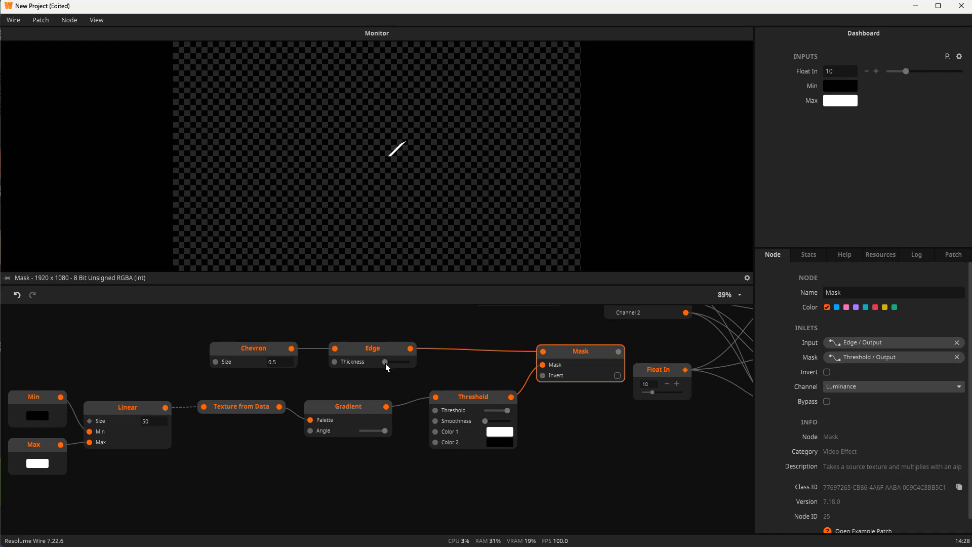
Set the Edge node's thickness to about 0.04 and lower the threshold to its minimum while previewing the Mask
left_click_drag(386, 363, 387, 366)
left_click(362, 346)
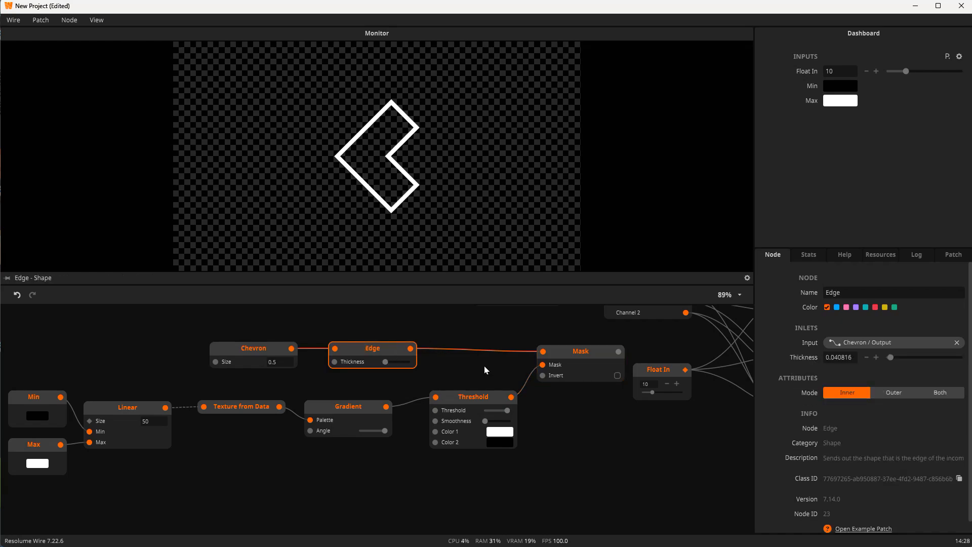
left_click(555, 363)
left_click_drag(510, 415, 480, 420)
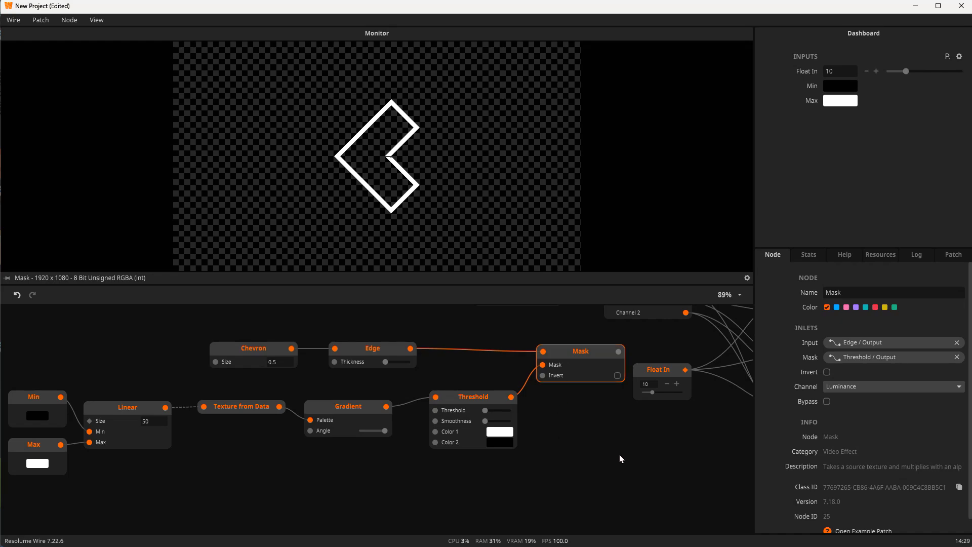
Preview the Circle node and examine the settings of the Circle Pattern node below it
left_click_drag(618, 456, 511, 514)
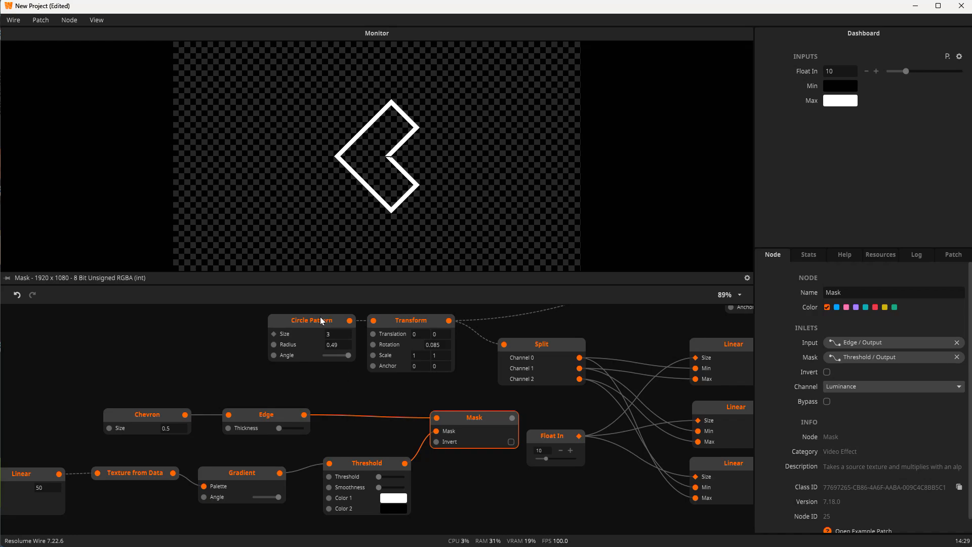
scroll(341, 330, "up", 5)
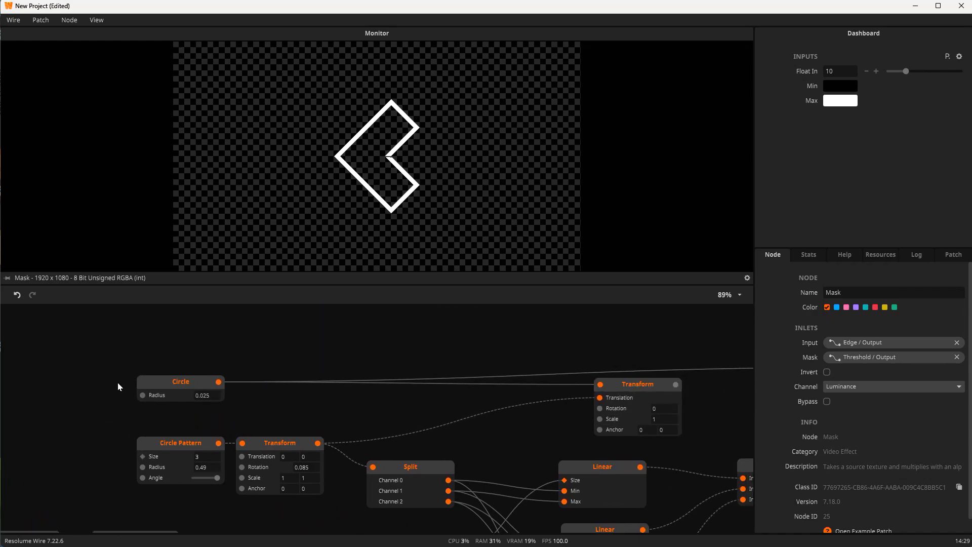
left_click(169, 385)
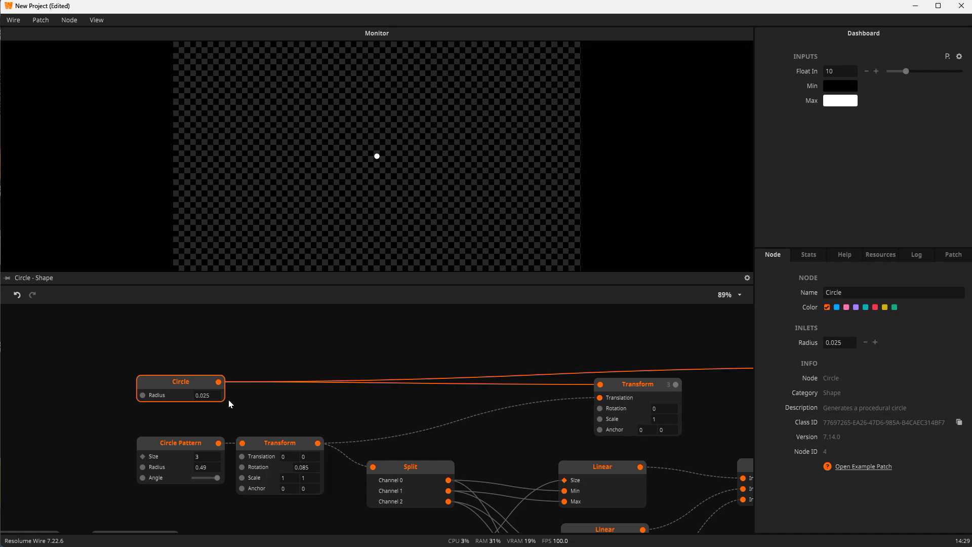
left_click(182, 446)
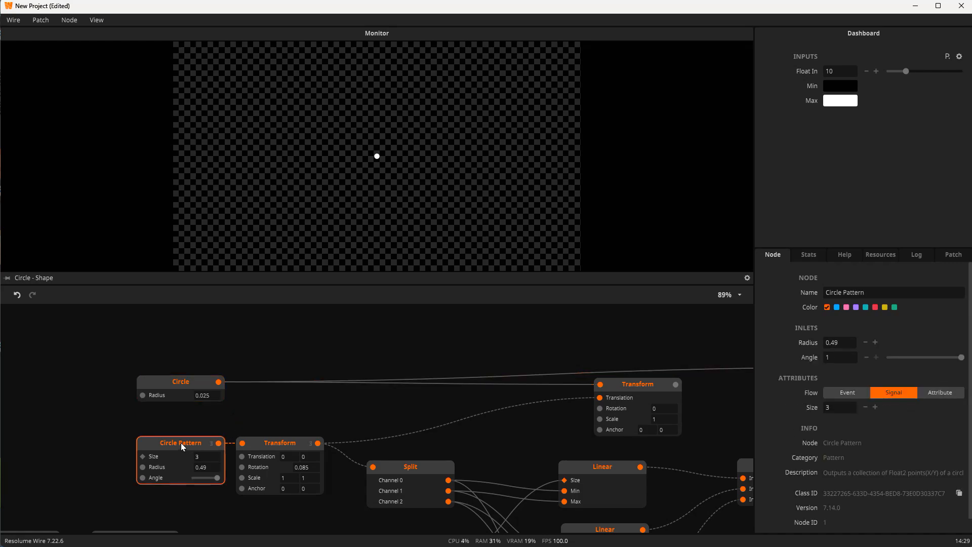
Preview the Transform fed by the Circle, and set the rotation of the Circle Pattern's Transform to -0.256
left_click(636, 389)
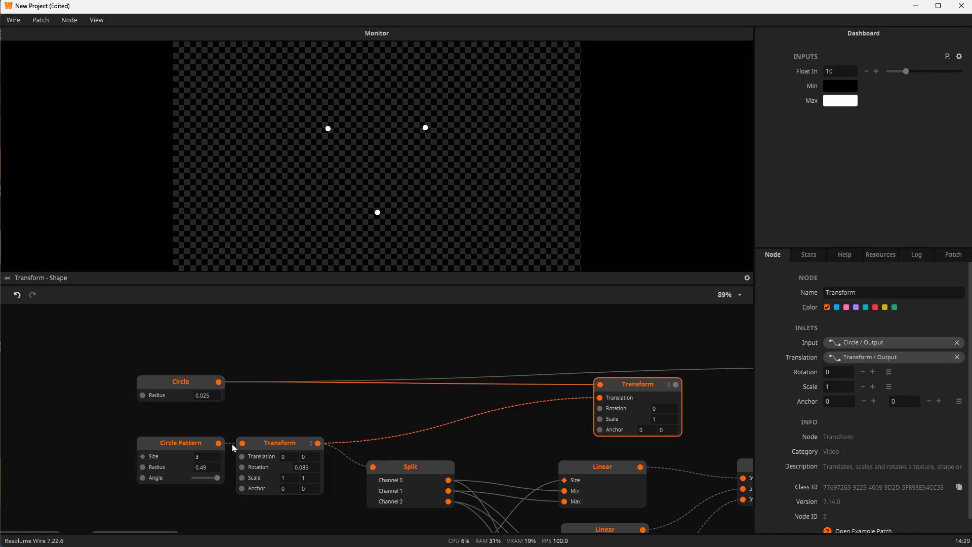
mouse_move(222, 443)
left_click_drag(302, 471, 334, 546)
Examine how the Split channels feed the three Linear nodes and how the Join node combines them
left_click_drag(486, 425, 393, 379)
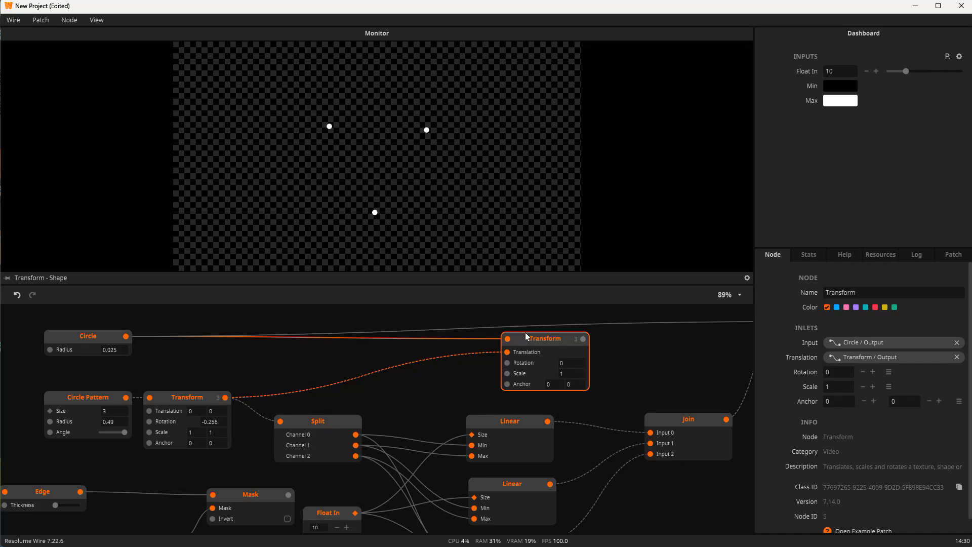
left_click(329, 430)
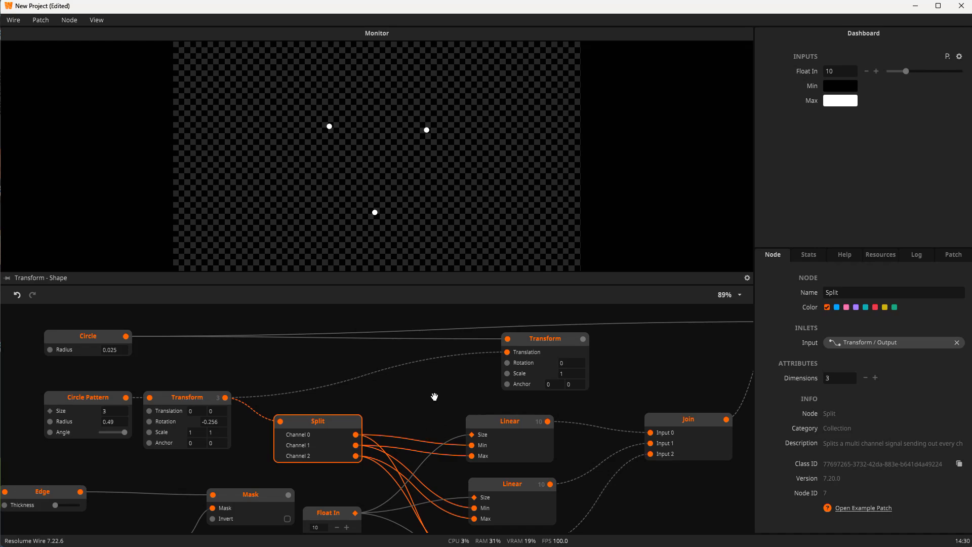
left_click_drag(435, 396, 283, 319)
left_click(334, 348)
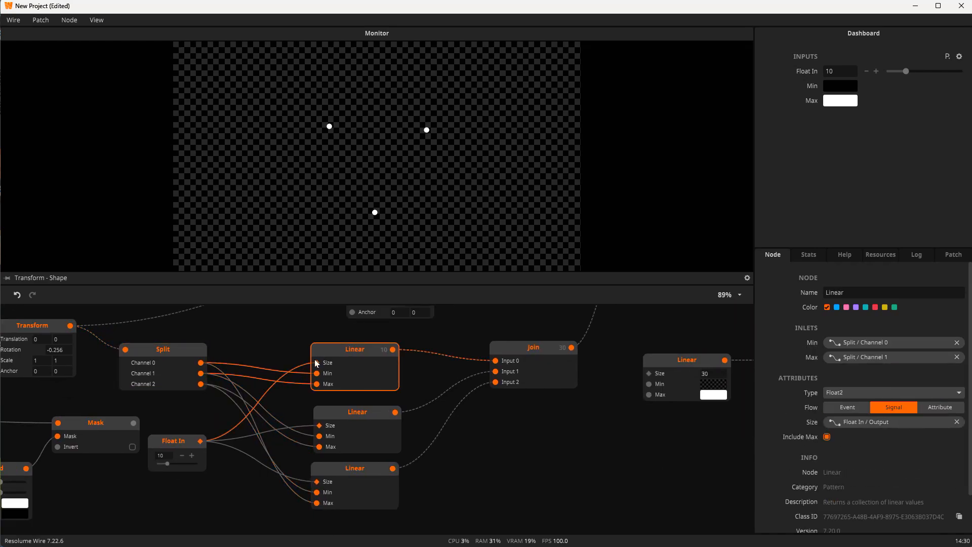
mouse_move(200, 363)
left_click(523, 350)
Preview the Transform that takes its translation from Join, and the Shape Render node it feeds
scroll(524, 350, "right", 5)
scroll(524, 350, "up", 5)
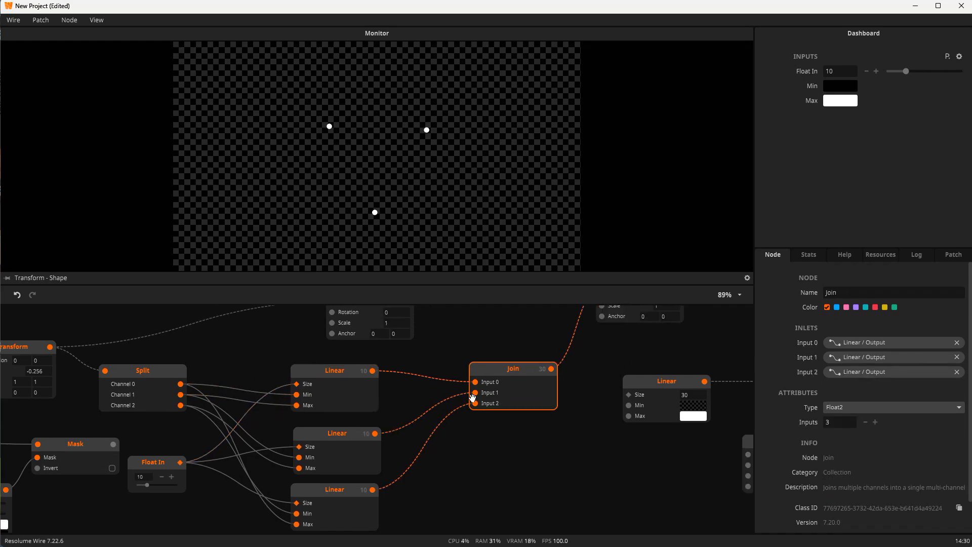
left_click(533, 377)
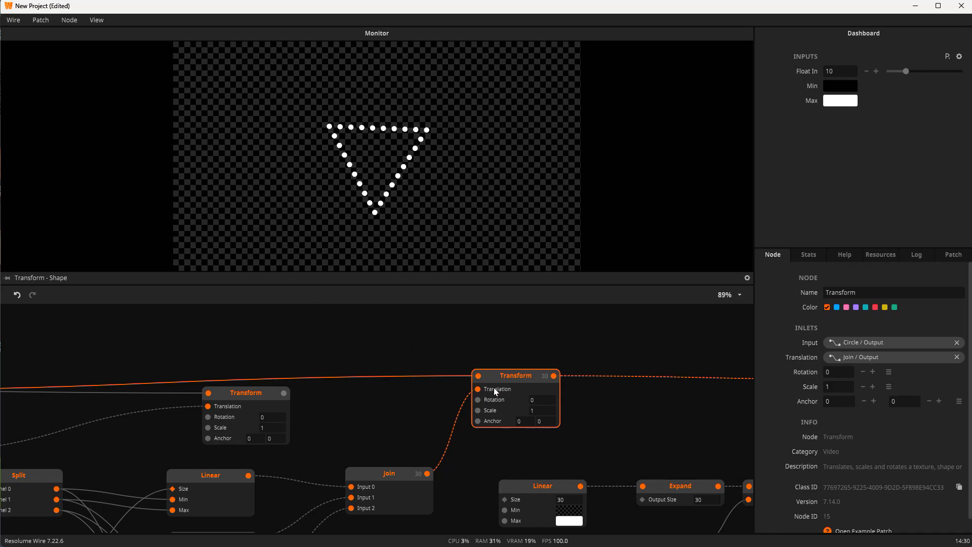
left_click_drag(681, 440, 481, 398)
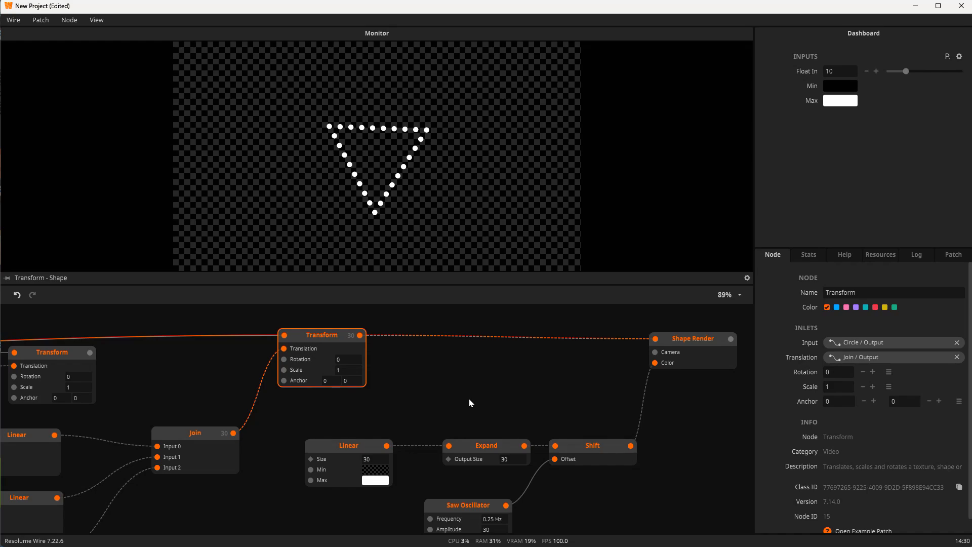
left_click(678, 347)
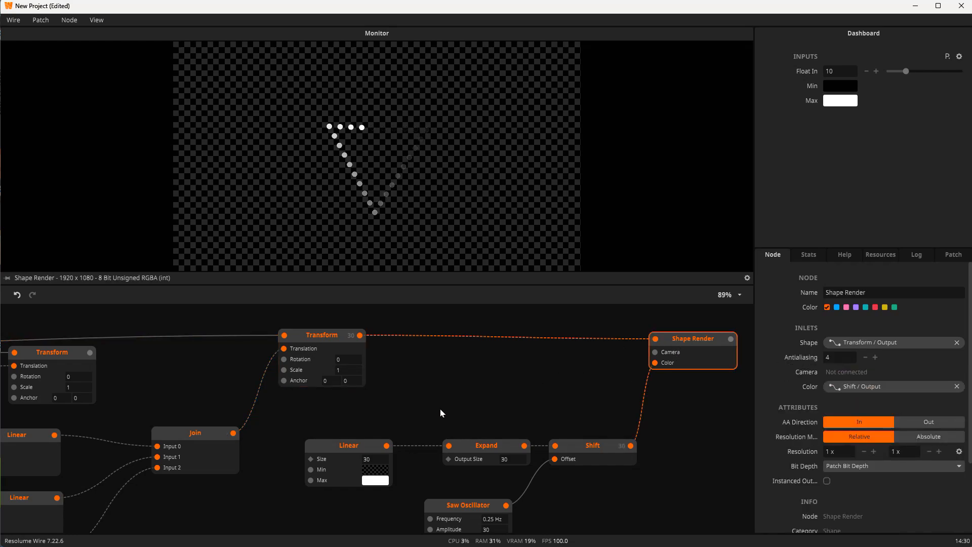
Check the Min color of the Linear node that feeds Expand, leaving its color picker without a change
mouse_move(307, 472)
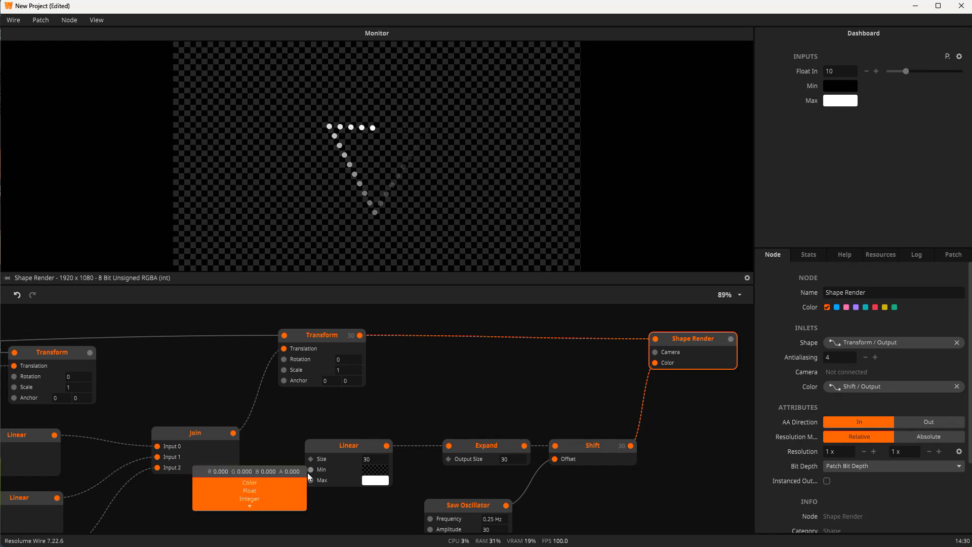
left_click(377, 472)
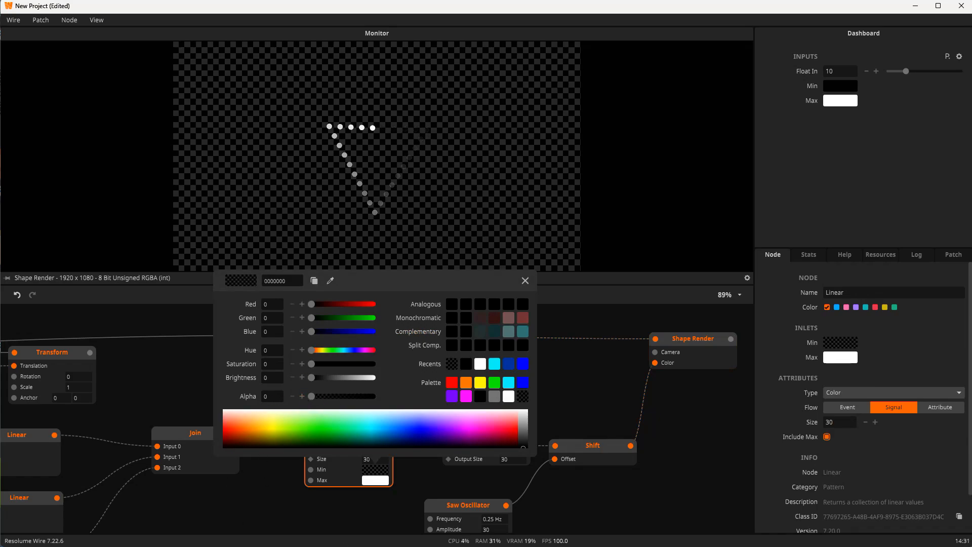
left_click(277, 515)
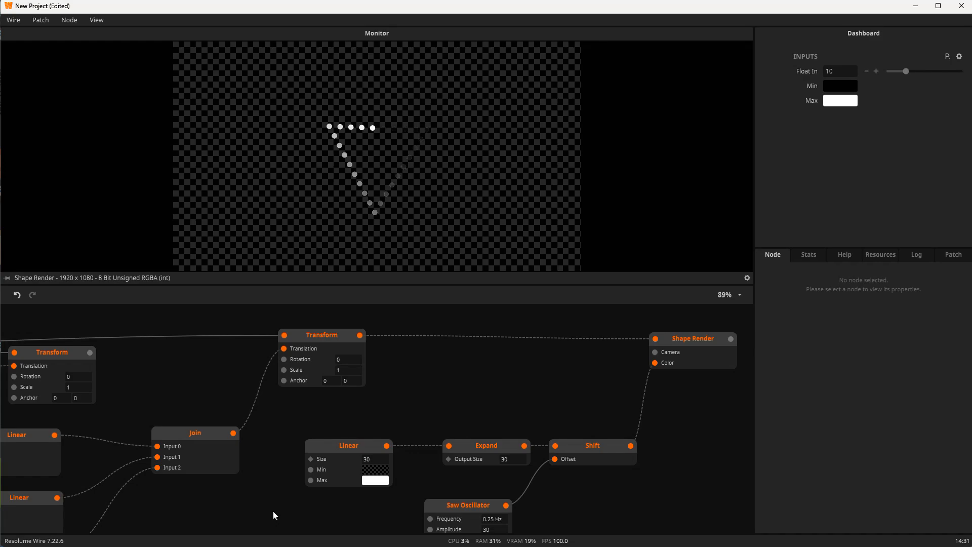
Set the Float In node that controls the size of the three Linear nodes to 40
left_click_drag(273, 512, 635, 443)
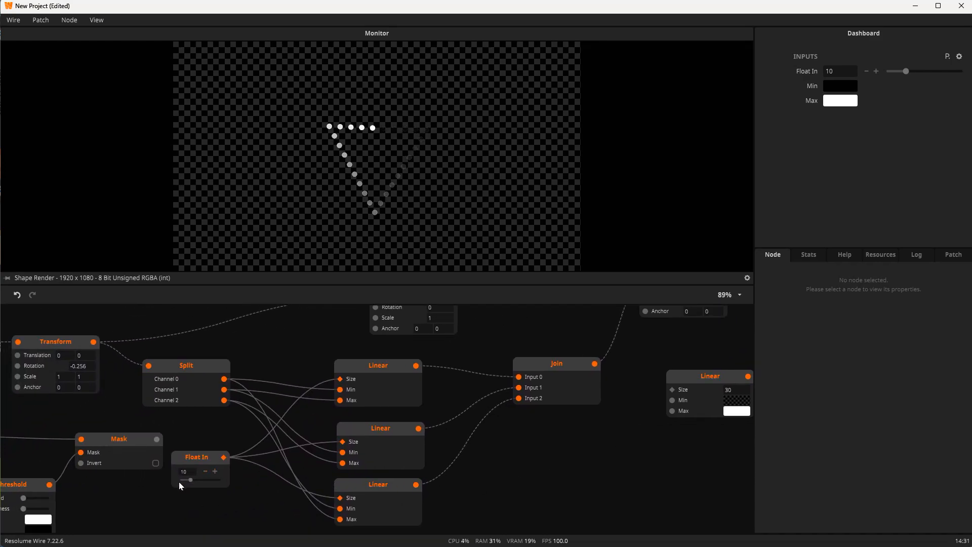
left_click_drag(192, 481, 224, 483)
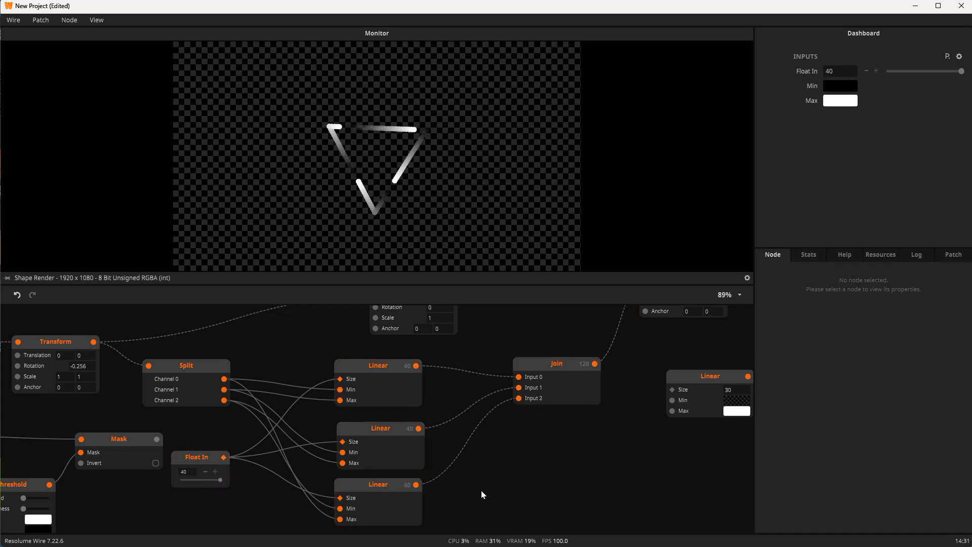
Examine the color chain of Linear, Expand, Shift and Saw Oscillator nodes feeding the Shape Render
left_click_drag(603, 479, 339, 479)
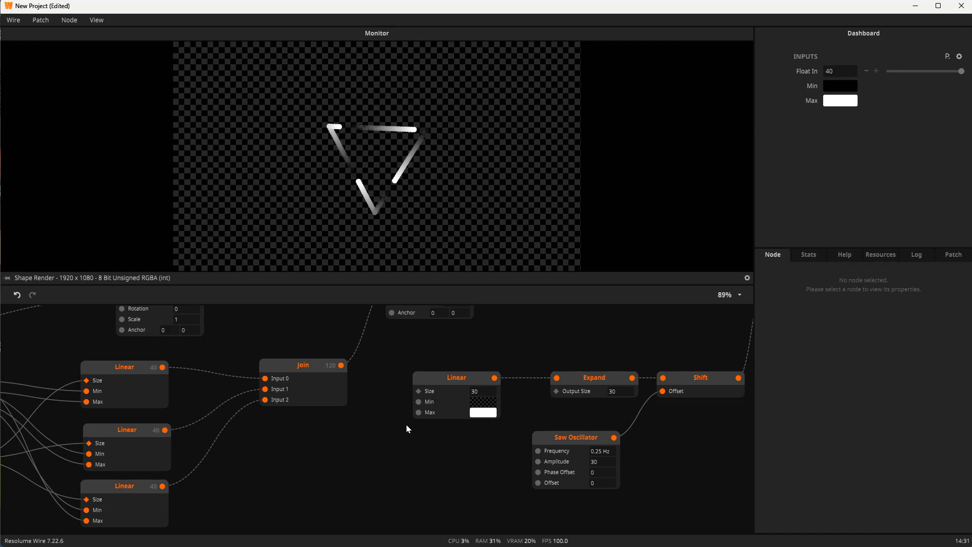
left_click_drag(406, 425, 301, 443)
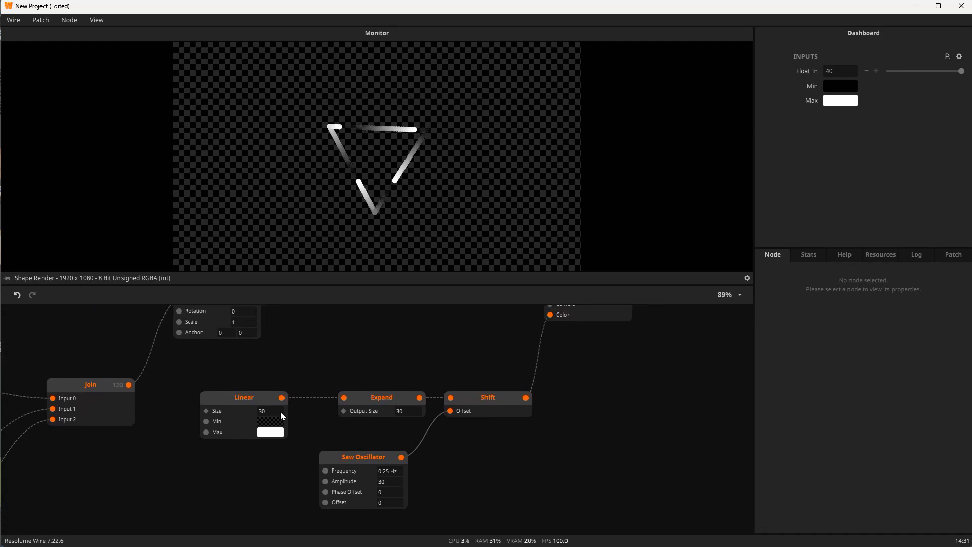
left_click_drag(480, 423, 519, 430)
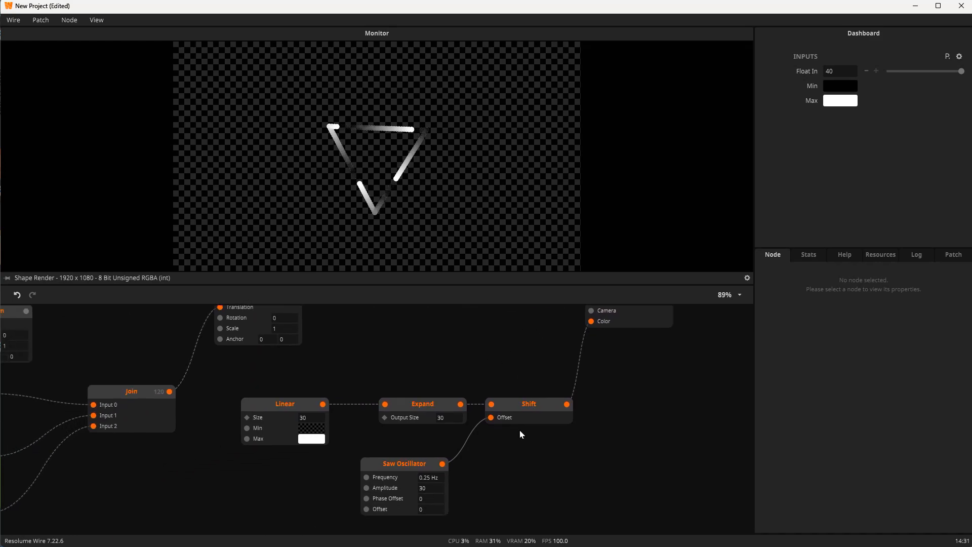
Set the Expand node's Output Size and the Size of the Linear node feeding it to 120
left_click_drag(164, 397, 223, 458)
left_click_drag(427, 389, 314, 317)
left_click_drag(379, 388, 339, 442)
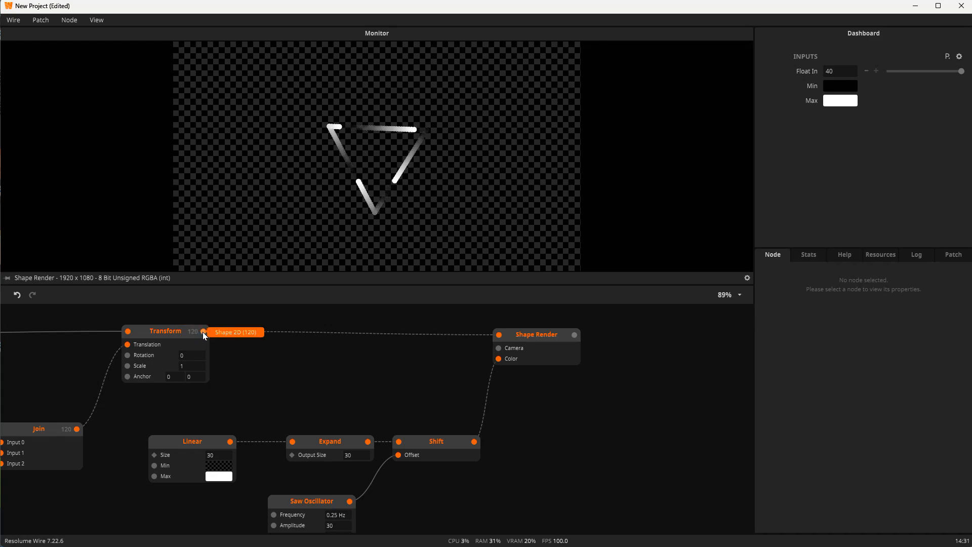
left_click(357, 455)
type("120")
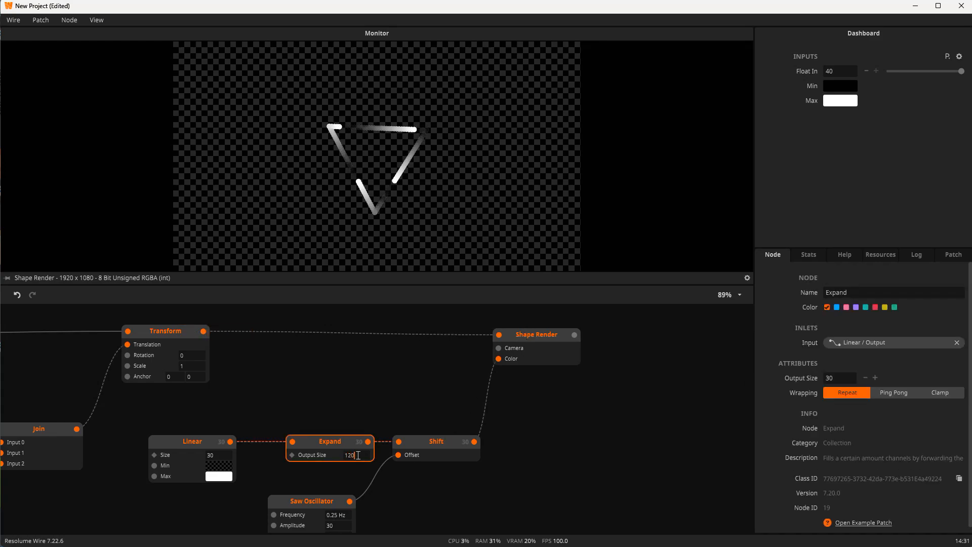
key("Return")
left_click(247, 426)
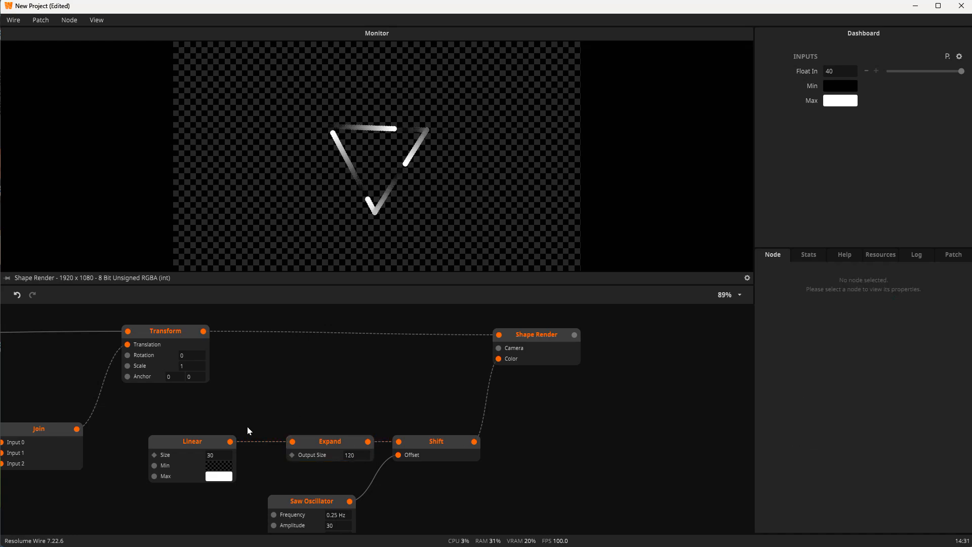
left_click(220, 454)
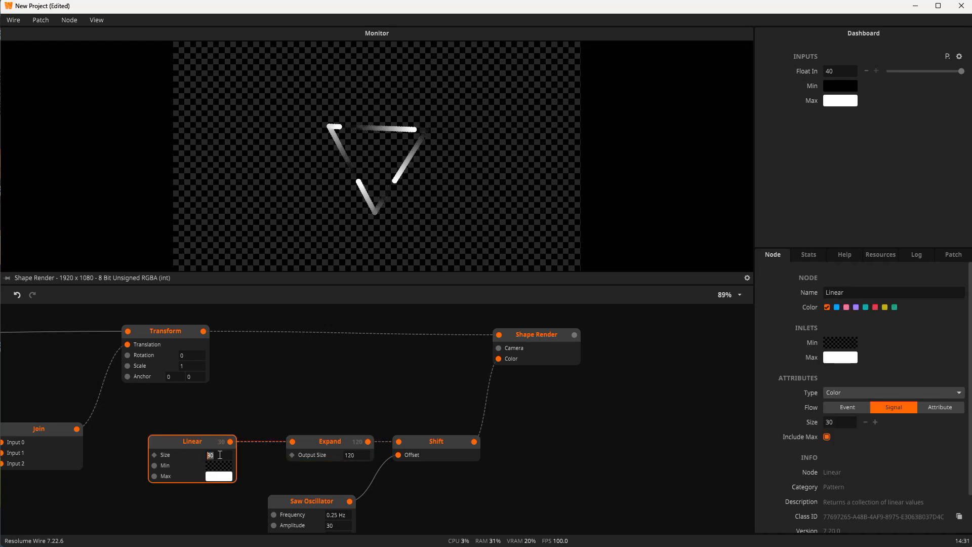
type("120")
key("Return")
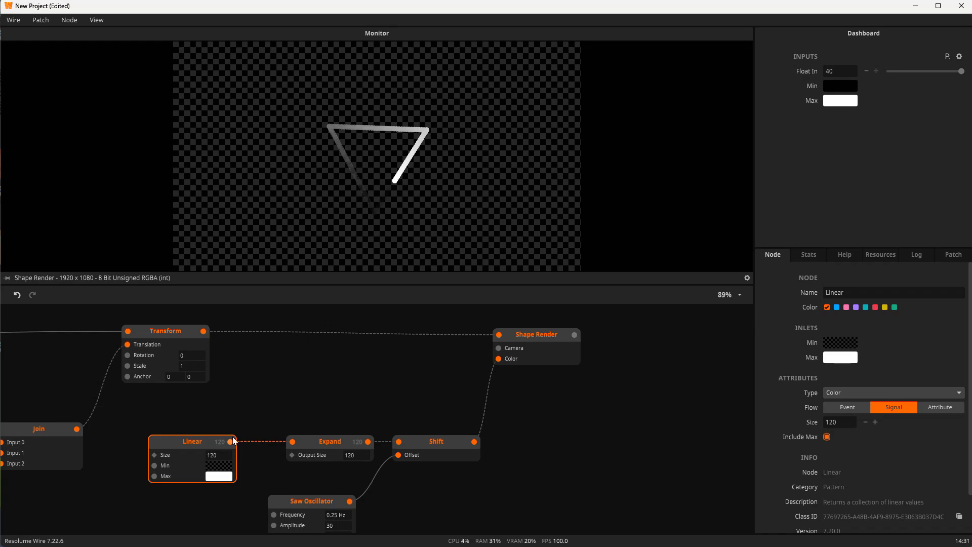
Set the Amplitude of the Saw Oscillator that drives the Shift offset to 120
scroll(252, 347, "down", 3)
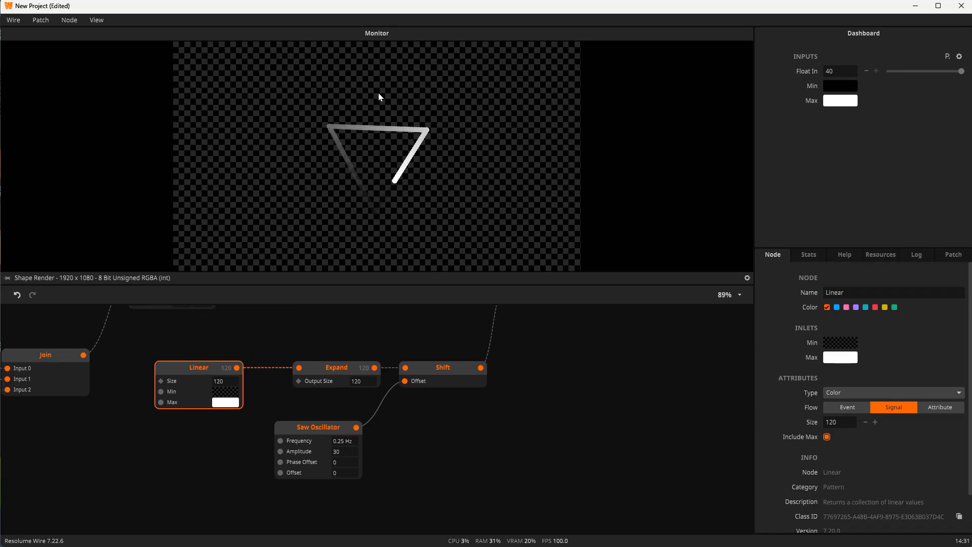
left_click(342, 449)
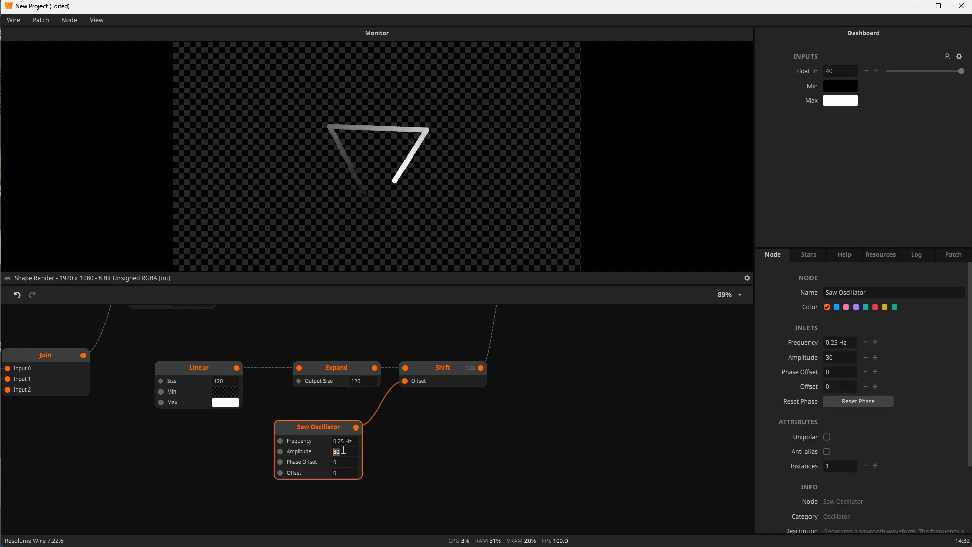
type("120")
key("Return")
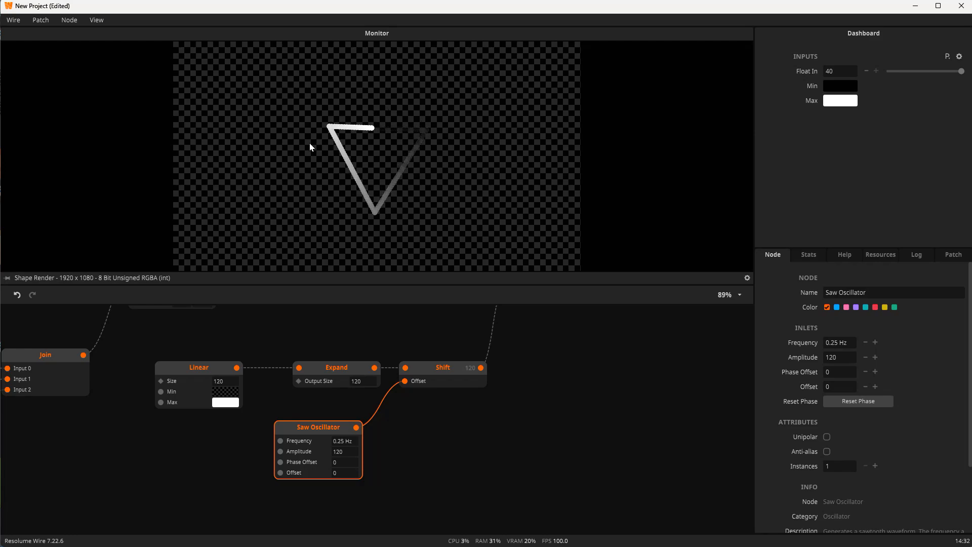
Move the Expand and Linear nodes up beneath the Transform, and place a duplicate of Linear below the original
left_click_drag(484, 400, 423, 471)
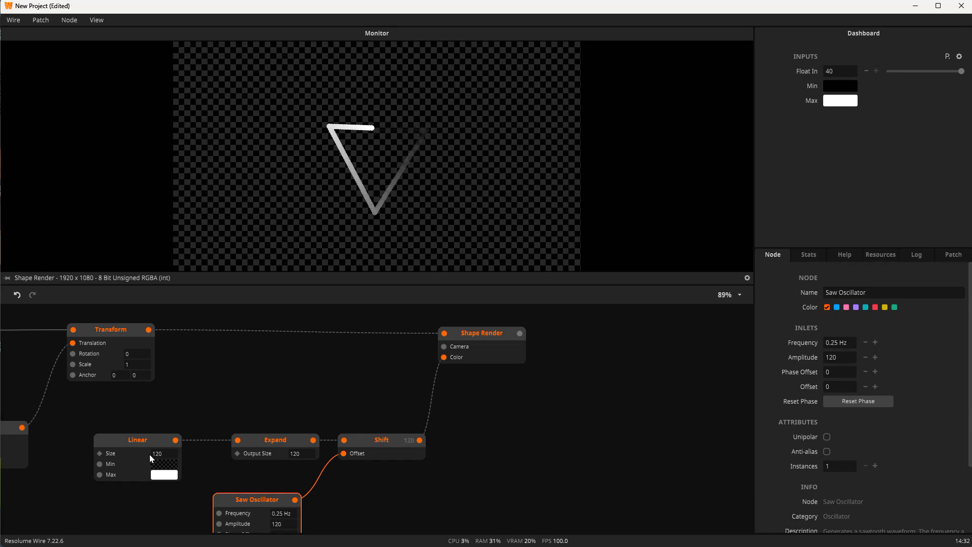
mouse_move(172, 450)
left_click_drag(268, 435, 247, 403)
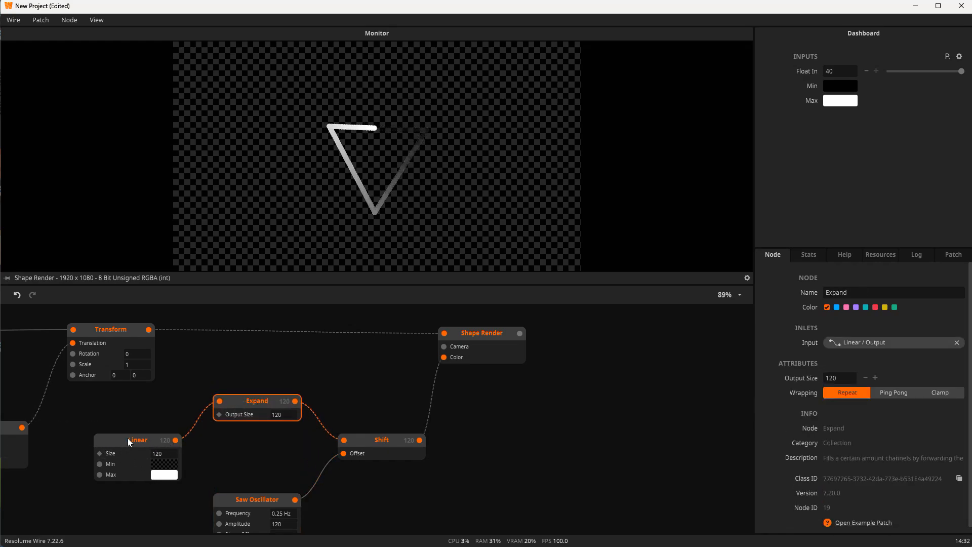
left_click_drag(128, 439, 126, 399)
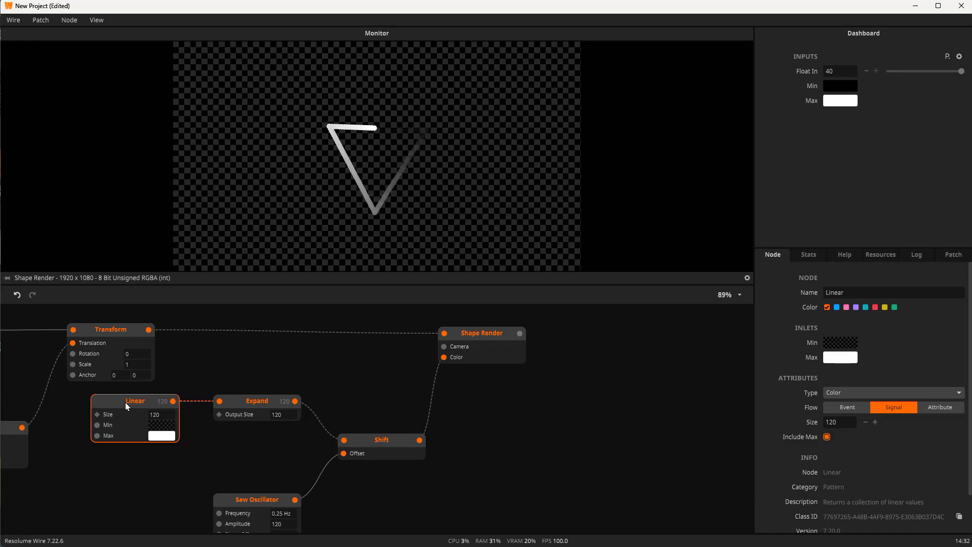
left_click_drag(140, 399, 136, 456)
Replace the Expand node with a Join node that takes the upper Linear as Input 0 and the lower Linear as Input 1
left_click(240, 402)
key("Delete")
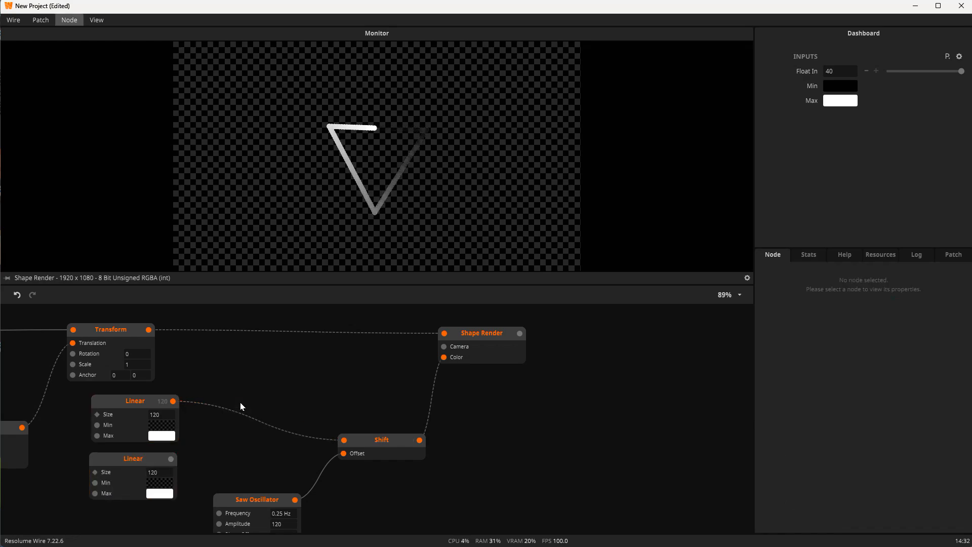
double_click(256, 430)
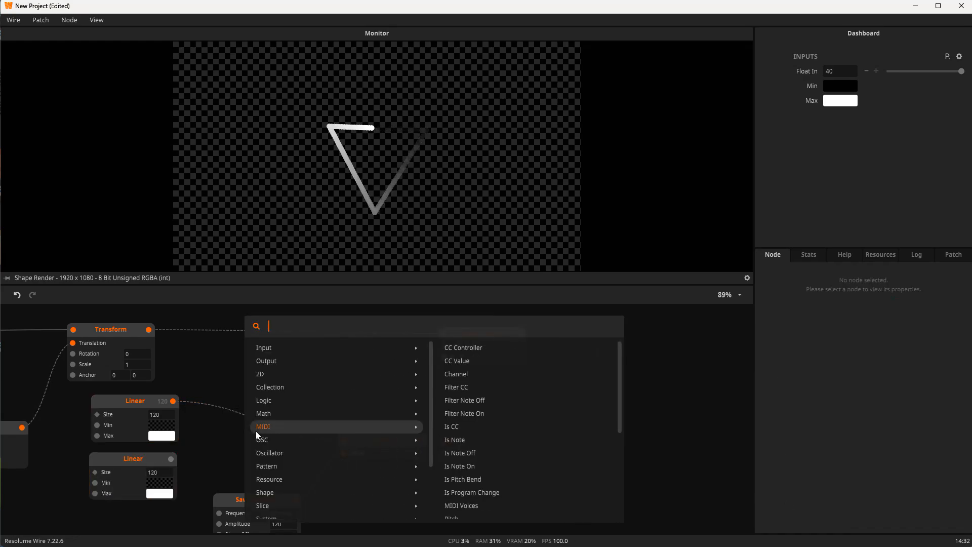
type("join")
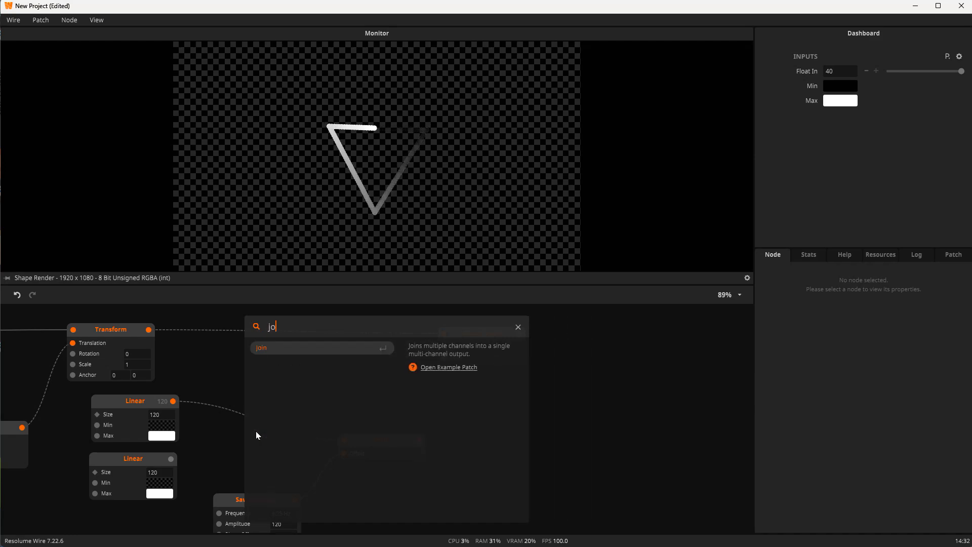
key("Return")
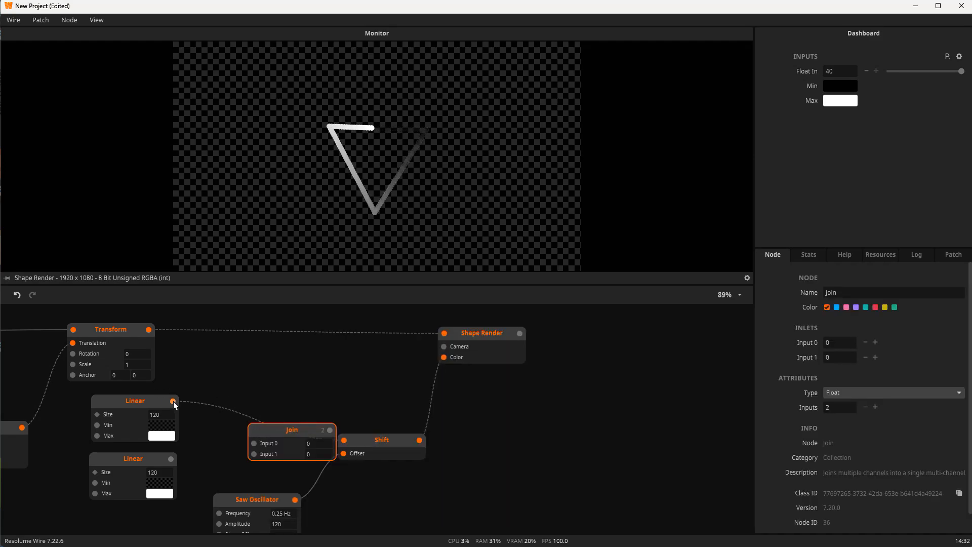
left_click_drag(173, 401, 255, 443)
left_click_drag(172, 458, 255, 454)
left_click_drag(328, 433, 293, 431)
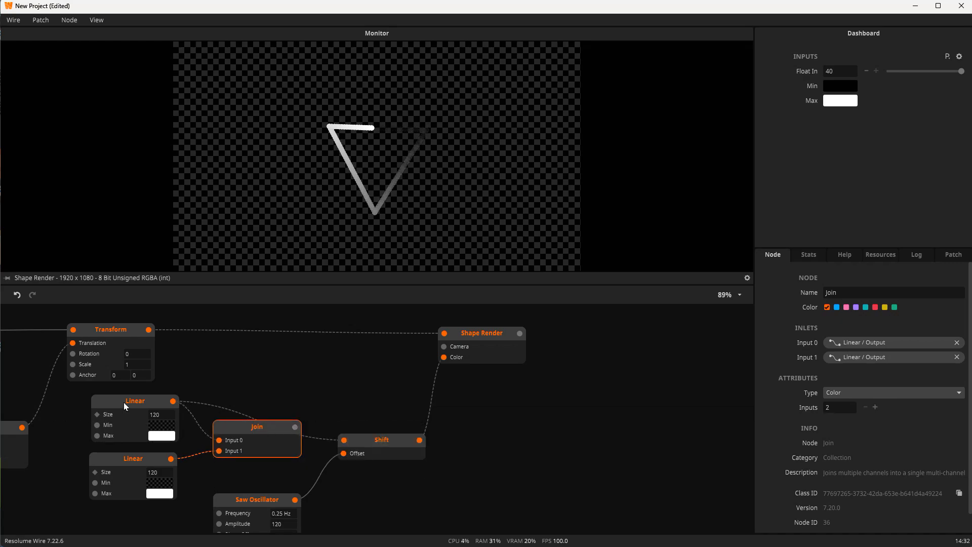
Set the Size of both joined color Linear nodes to 60 and connect the Join output to the Shift input
double_click(155, 472)
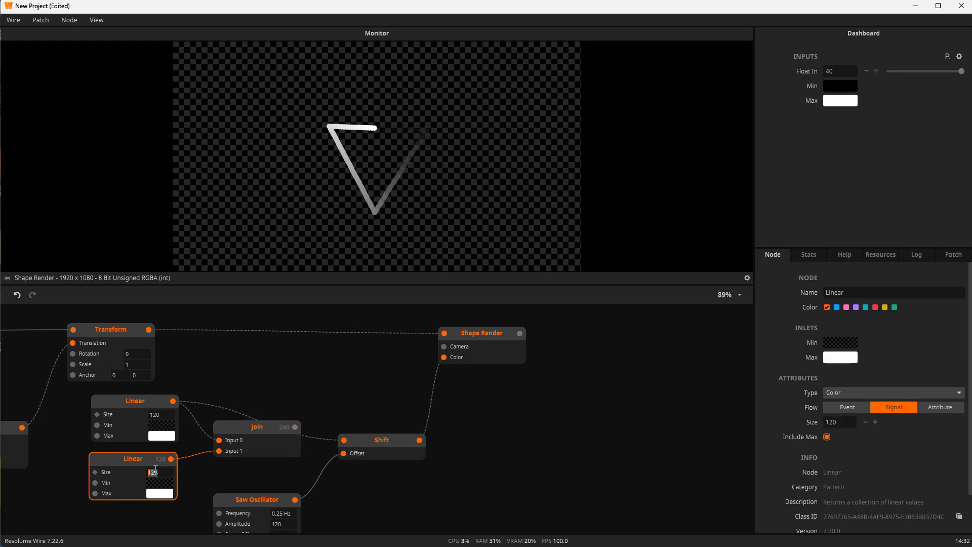
double_click(161, 414)
type("60")
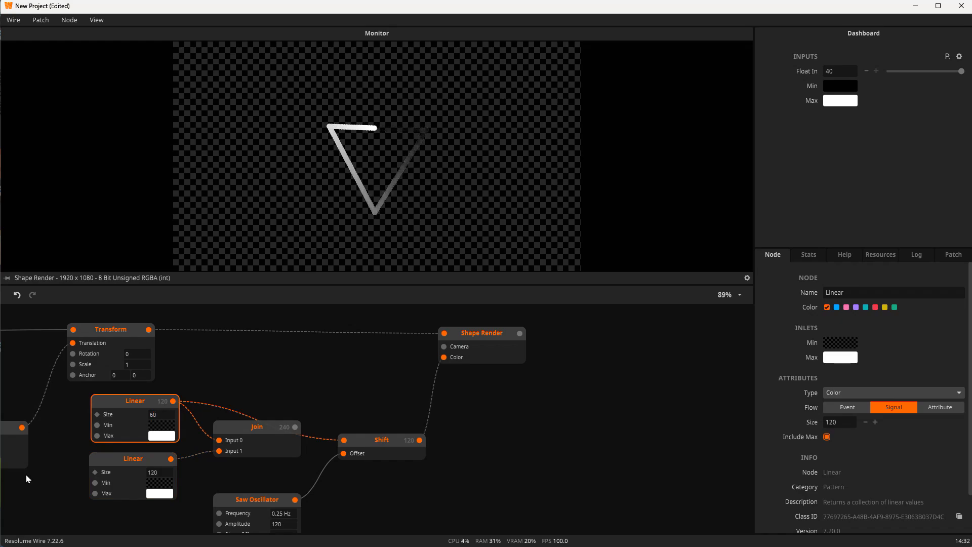
double_click(156, 472)
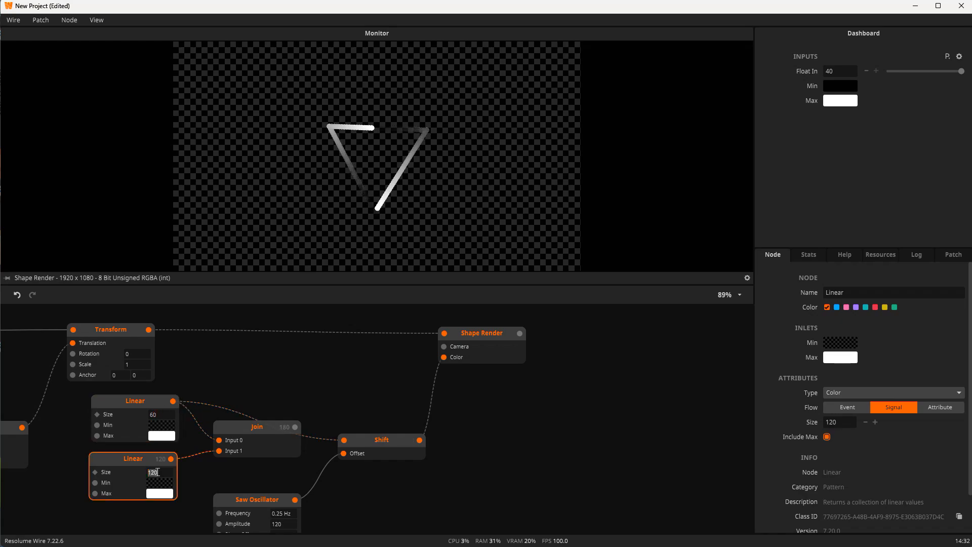
type("60")
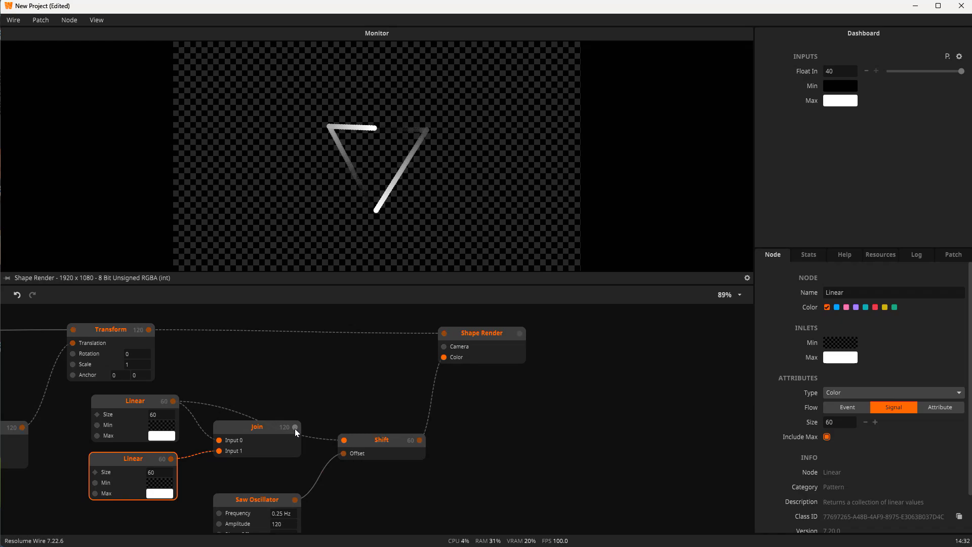
left_click_drag(294, 429, 345, 442)
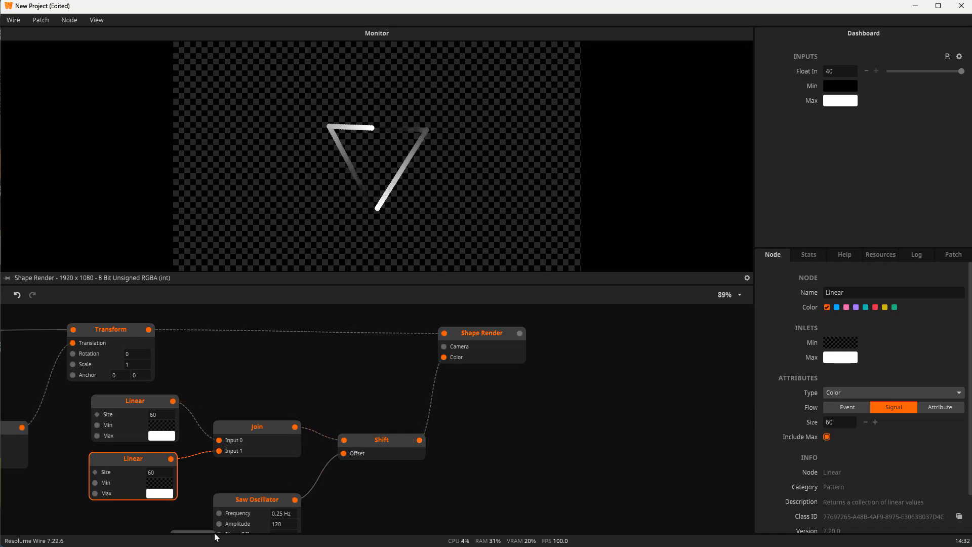
Set the Max color of the lower Linear node to the transparent palette color
left_click(156, 493)
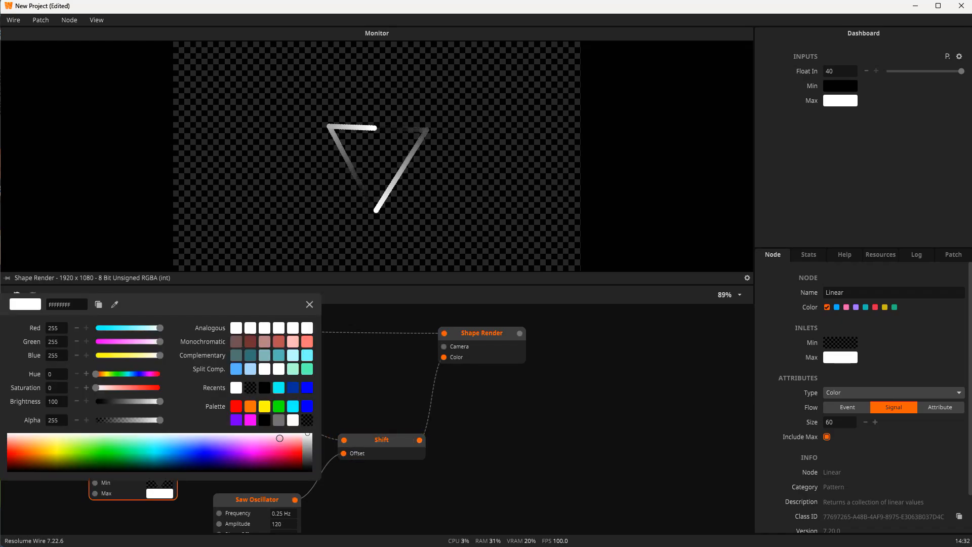
left_click(307, 420)
left_click(575, 455)
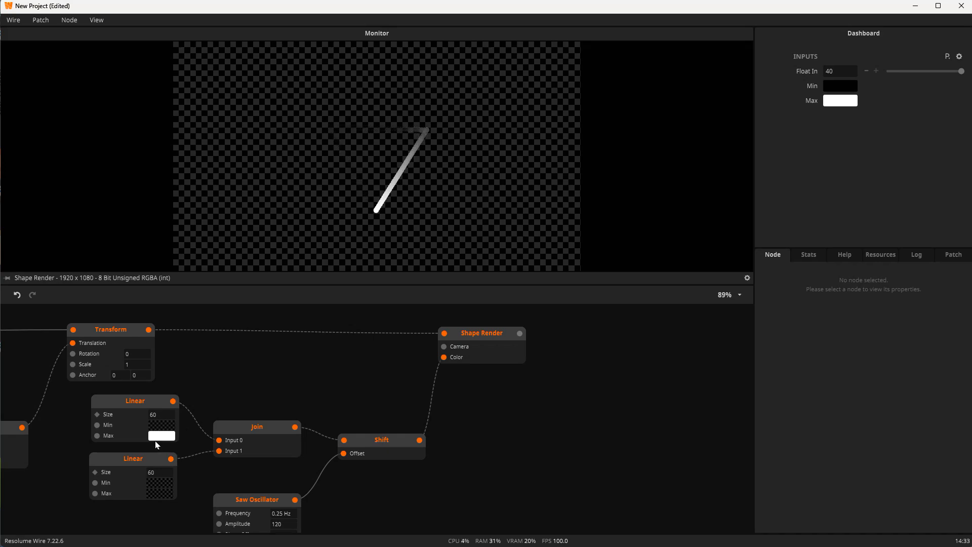
Set the Size of the upper color Linear node to 10
scroll(159, 413, "down", 1)
double_click(160, 416)
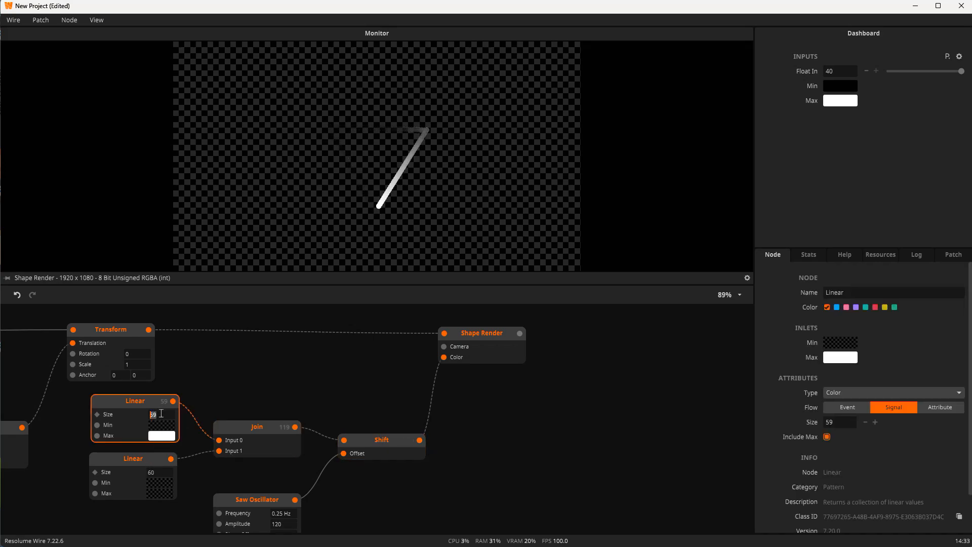
type("10")
key("Return")
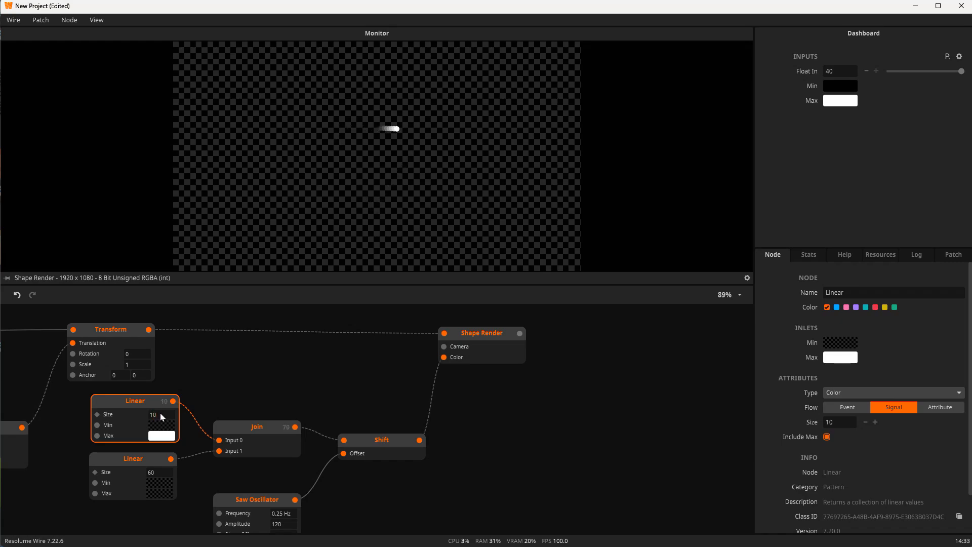
Set the Size of the lower, transparent Linear node to 110
double_click(157, 472)
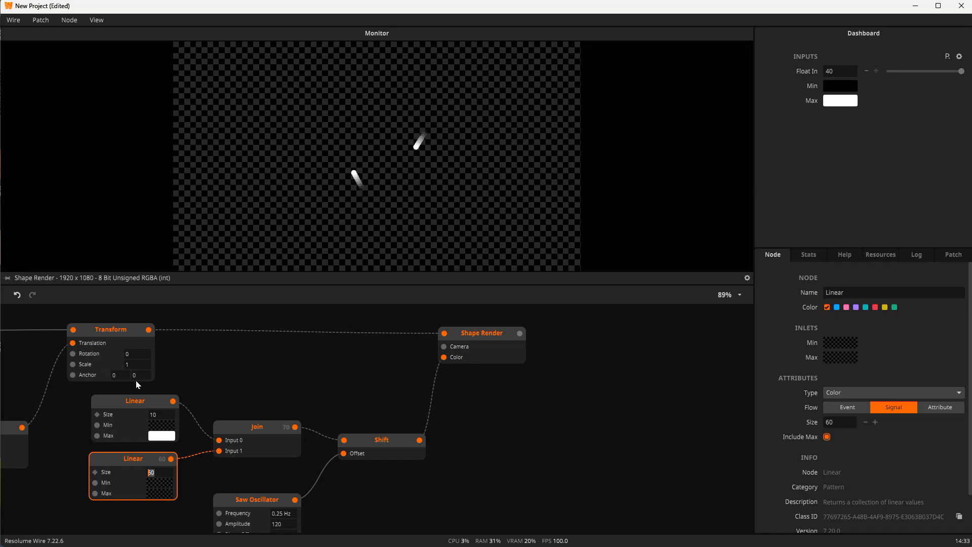
left_click(237, 490)
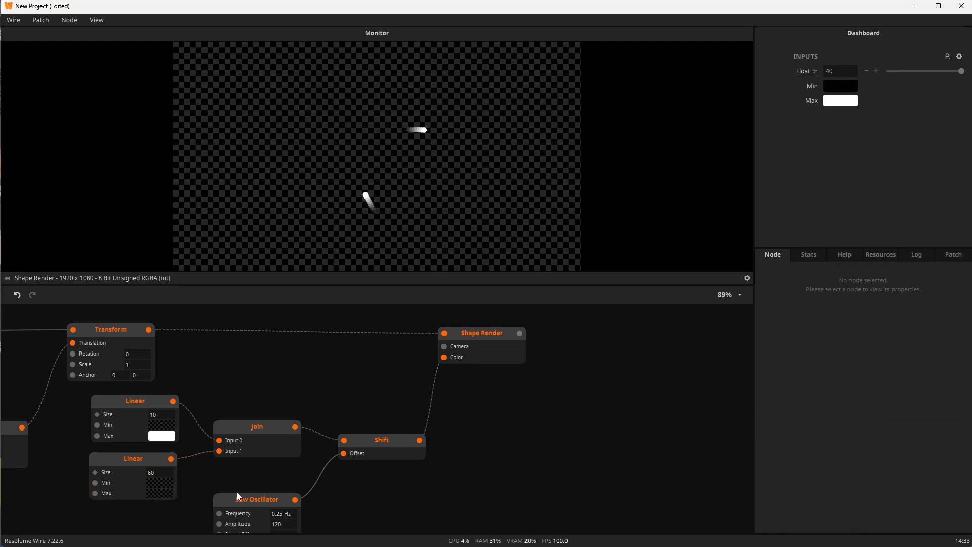
double_click(157, 472)
type("10")
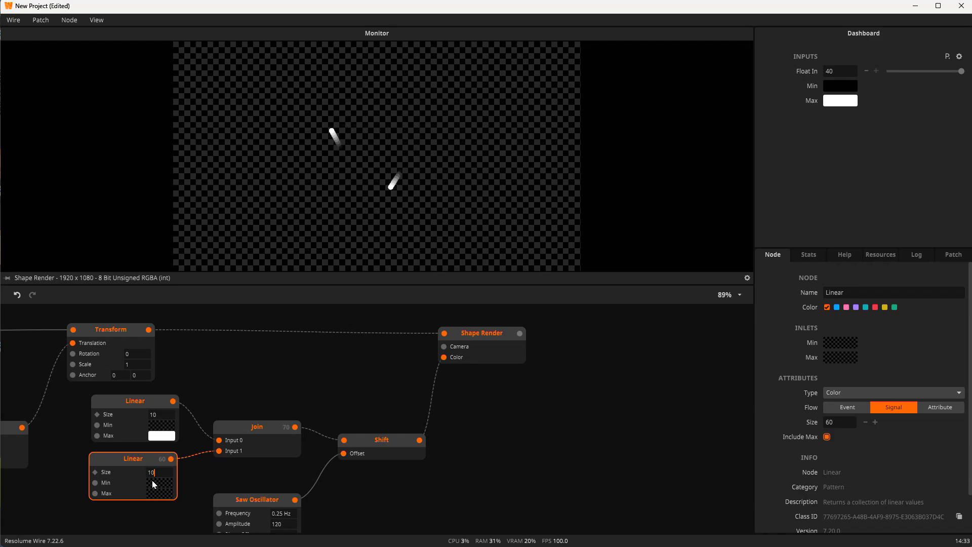
key("BackSpace")
type("10")
key("Return")
Make the upper Linear node's Min color opaque white by raising its alpha to 255
left_click(161, 435)
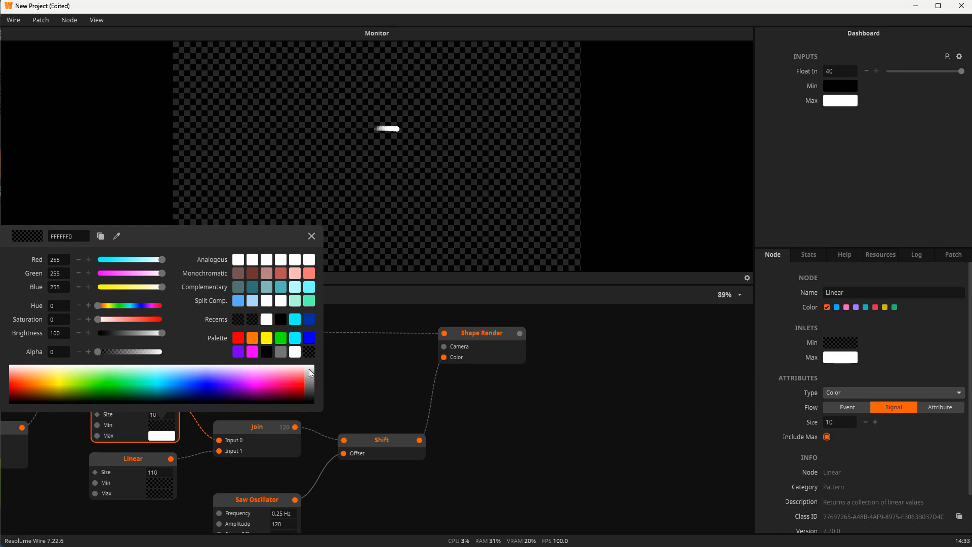
left_click_drag(99, 351, 184, 354)
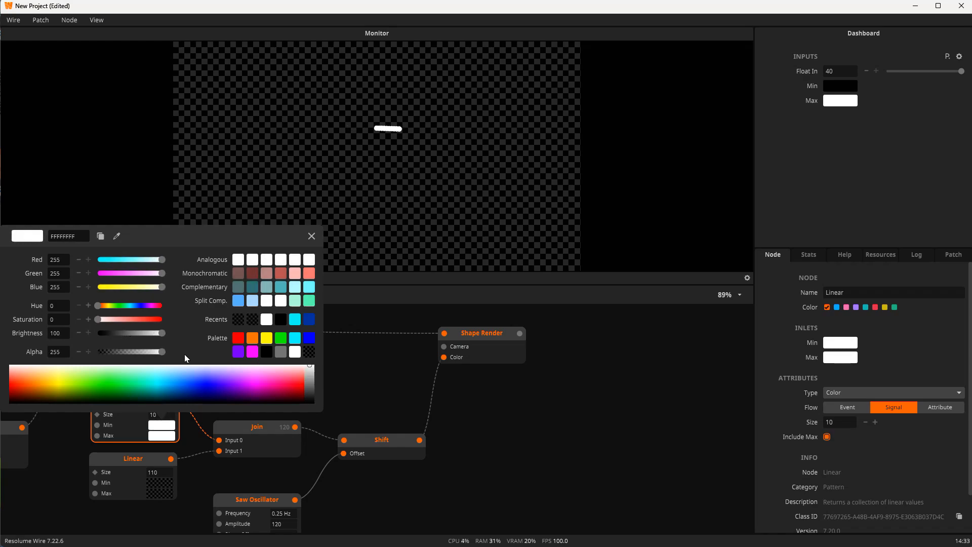
left_click(418, 389)
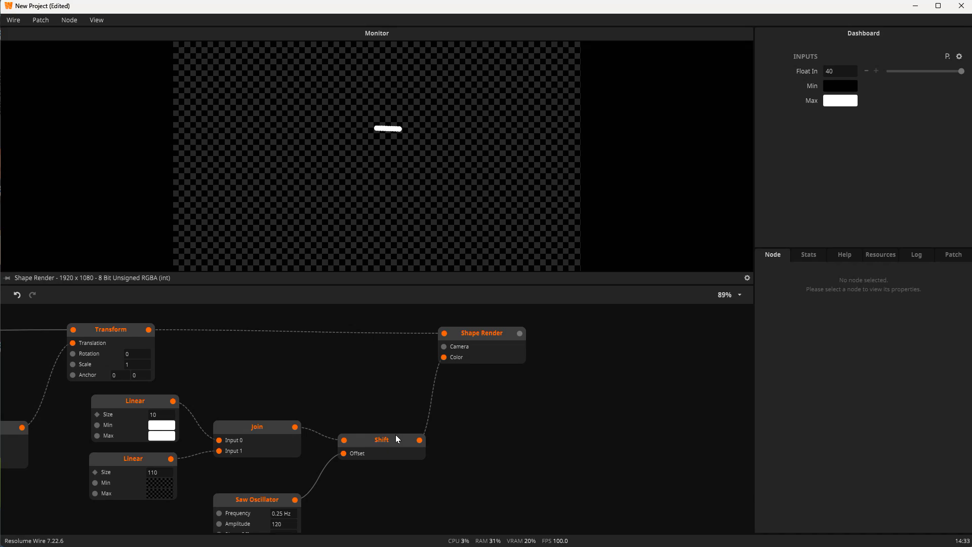
Inspect the Translation values that Join sends to the Transform, and review the chain through to Shape Render
left_click_drag(258, 377, 509, 378)
scroll(396, 401, "down", 2)
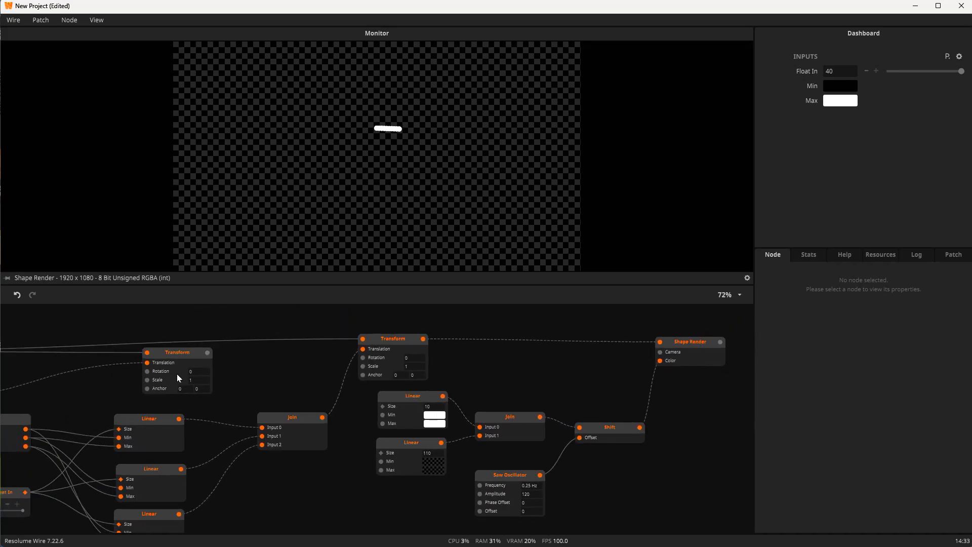
left_click_drag(177, 374, 304, 375)
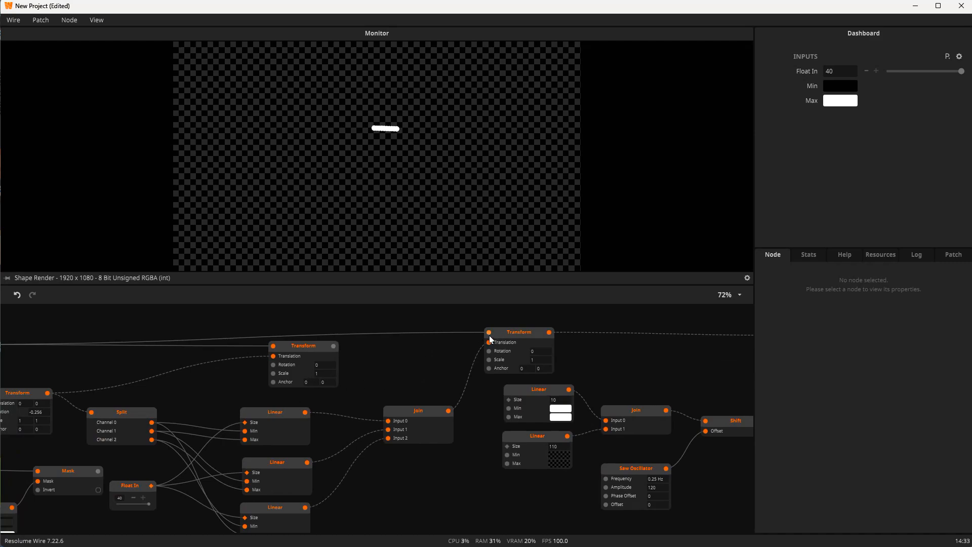
mouse_move(491, 341)
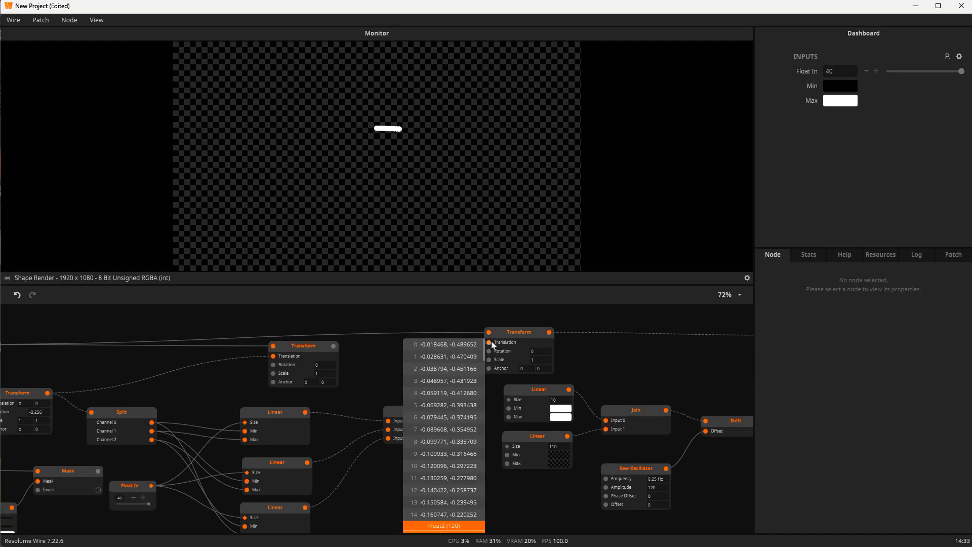
left_click_drag(599, 345, 411, 335)
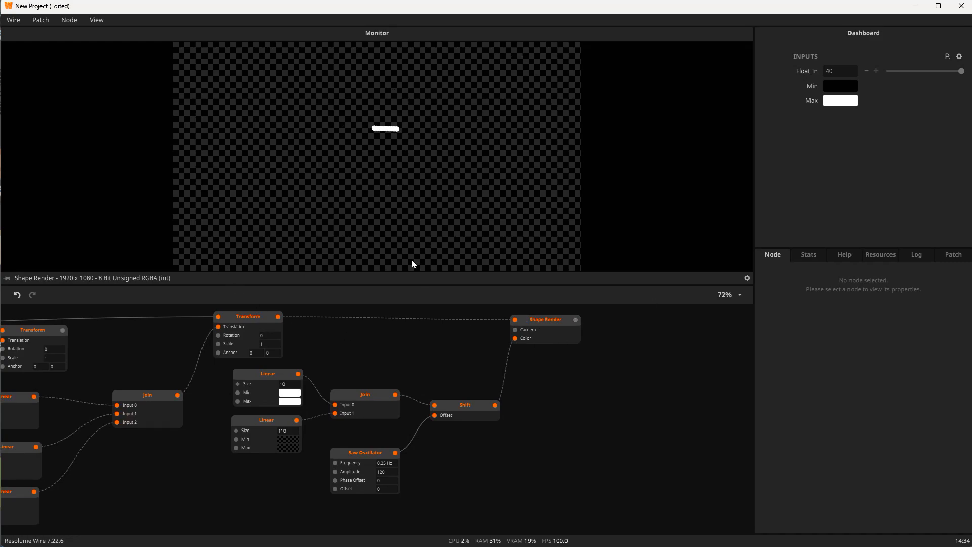
Connect the output of the Transform after Circle Pattern to the Translation inlet of the Transform feeding Shape Render, then preview that Transform
left_click_drag(128, 498, 174, 510)
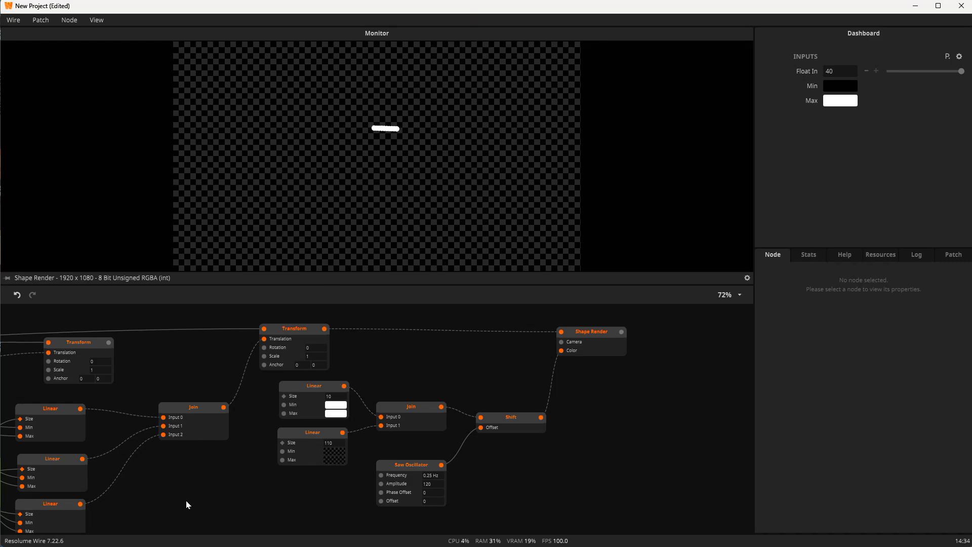
left_click_drag(158, 484, 447, 496)
left_click_drag(274, 464, 310, 374)
left_click_drag(205, 421, 287, 470)
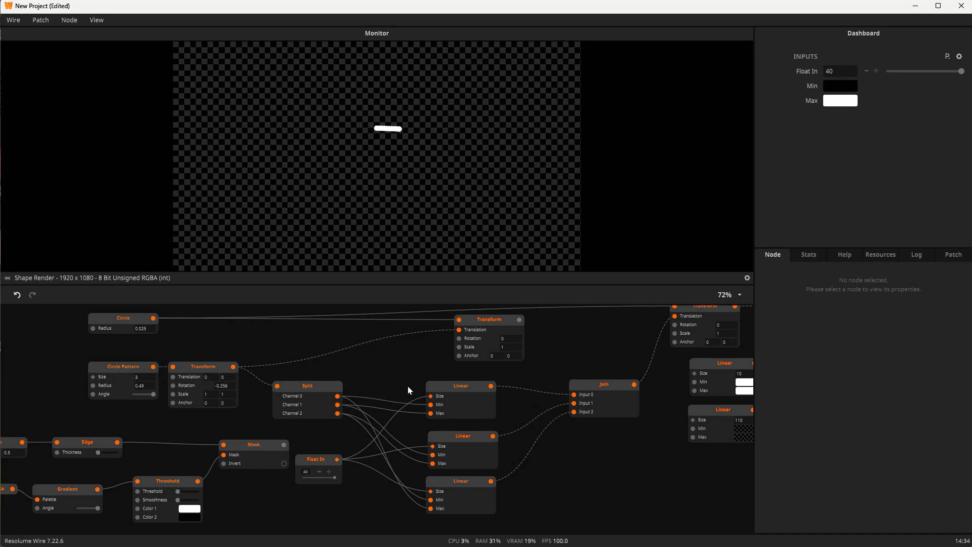
left_click_drag(394, 406, 259, 407)
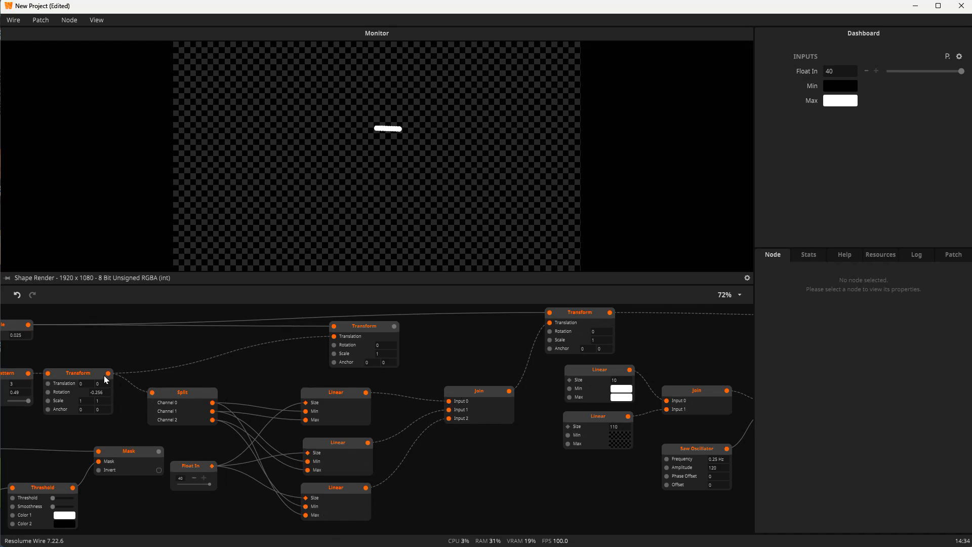
left_click_drag(108, 373, 550, 322)
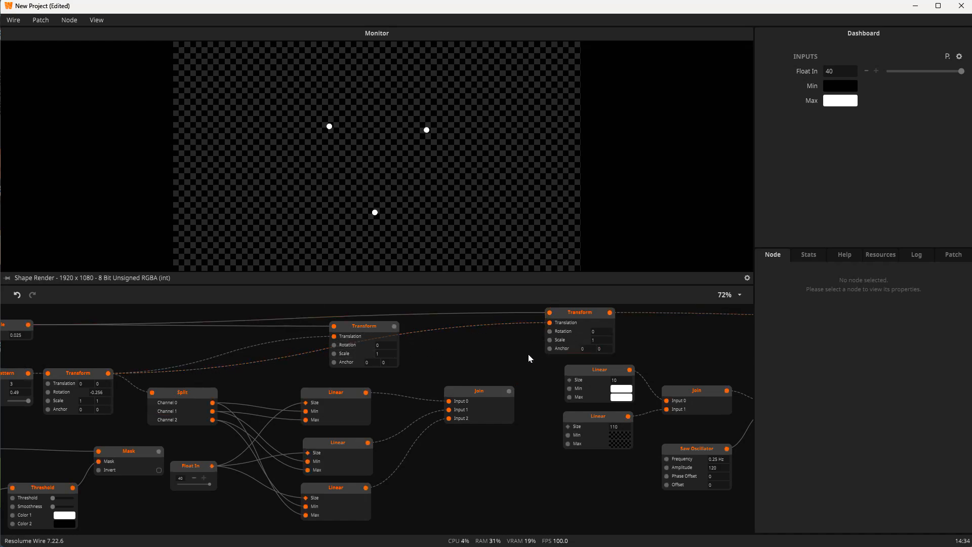
left_click(588, 311)
Set the Circle Pattern's Size to 120 and preview the result at Shape Render
left_click_drag(119, 407, 402, 374)
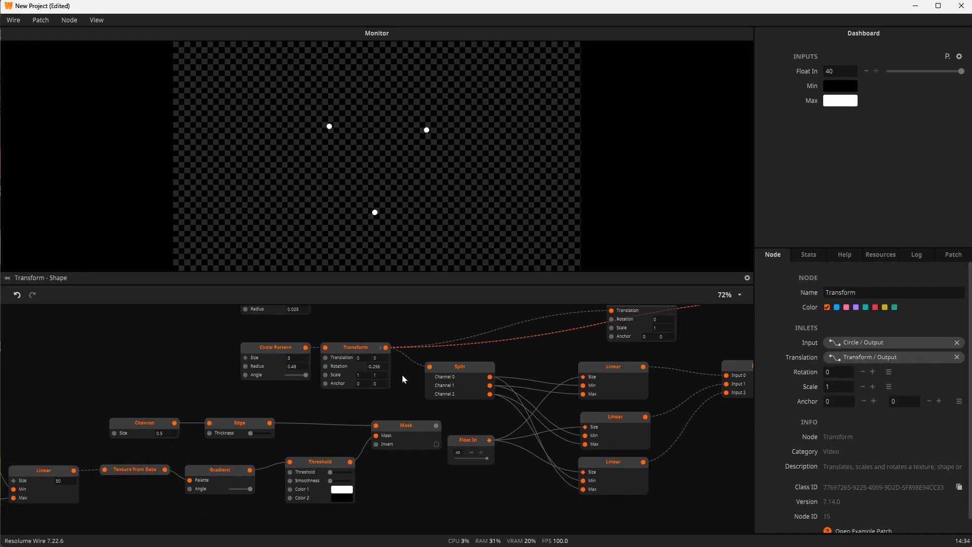
left_click(301, 358)
type("12")
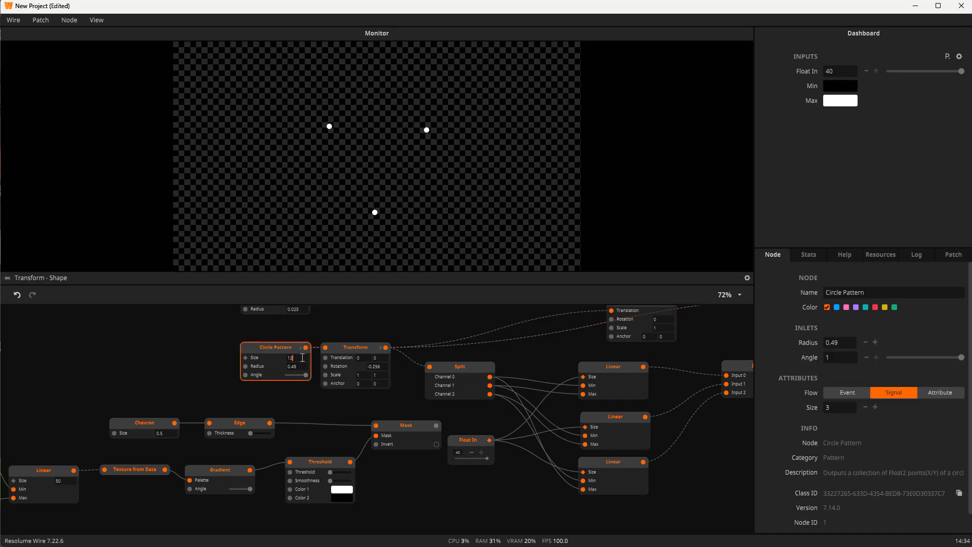
type("0")
key("Return")
left_click_drag(516, 284, 4, 389)
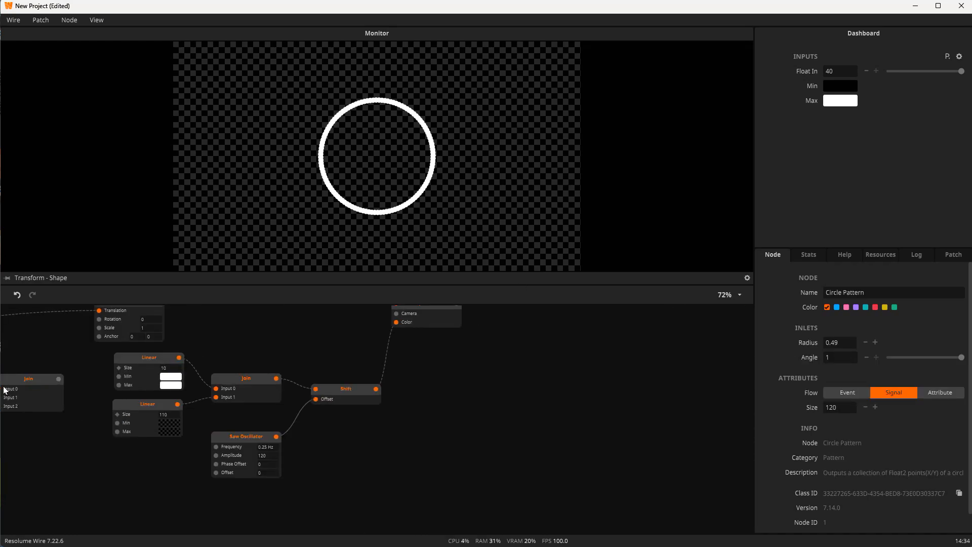
scroll(225, 368, "up", 3)
left_click(410, 370)
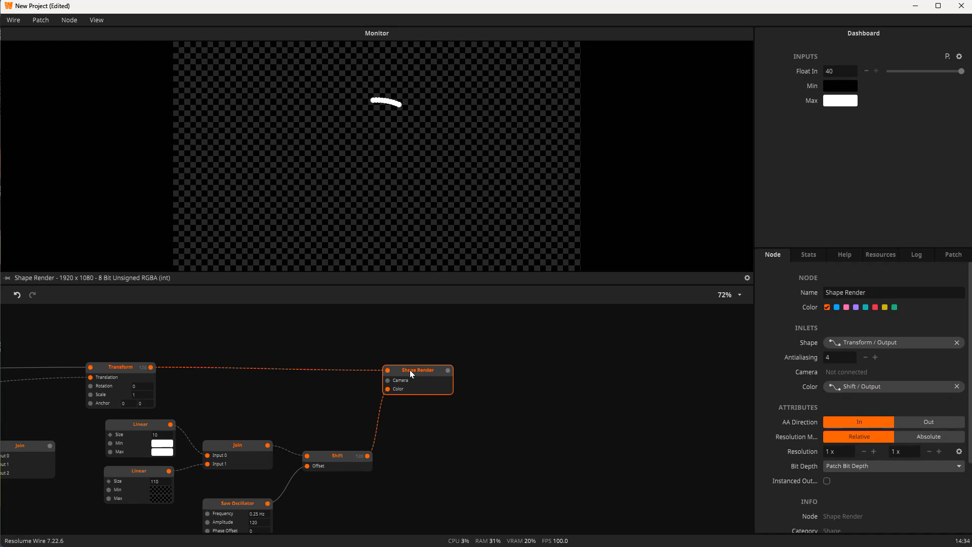
Examine the instanced circles at the first Transform, the joined Linear colors going into Shift, and the Shape Render output
left_click_drag(288, 401, 676, 377)
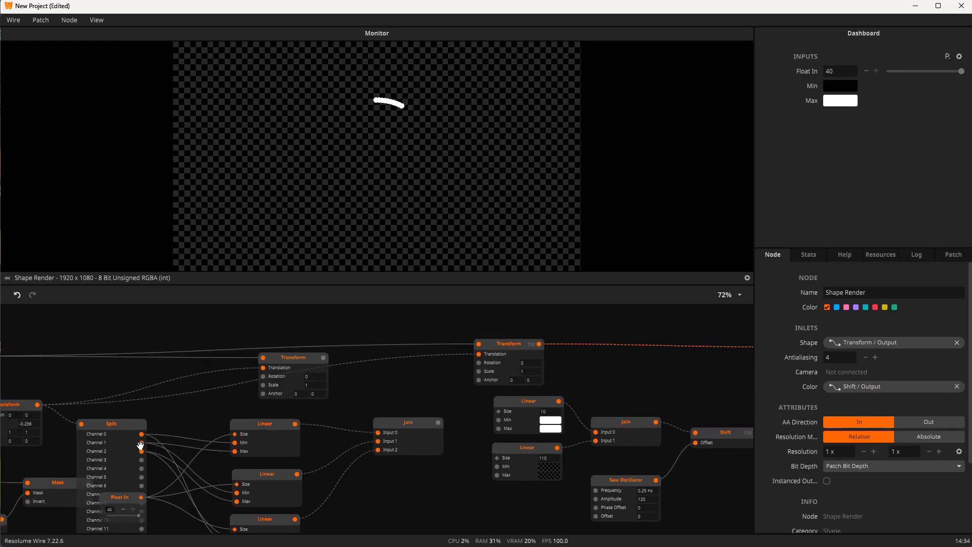
left_click_drag(140, 445, 467, 417)
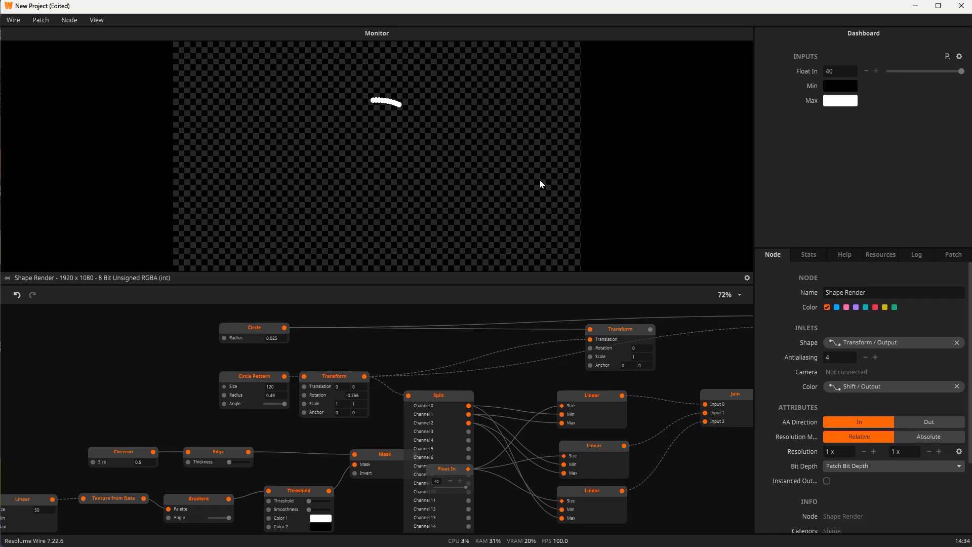
left_click(637, 332)
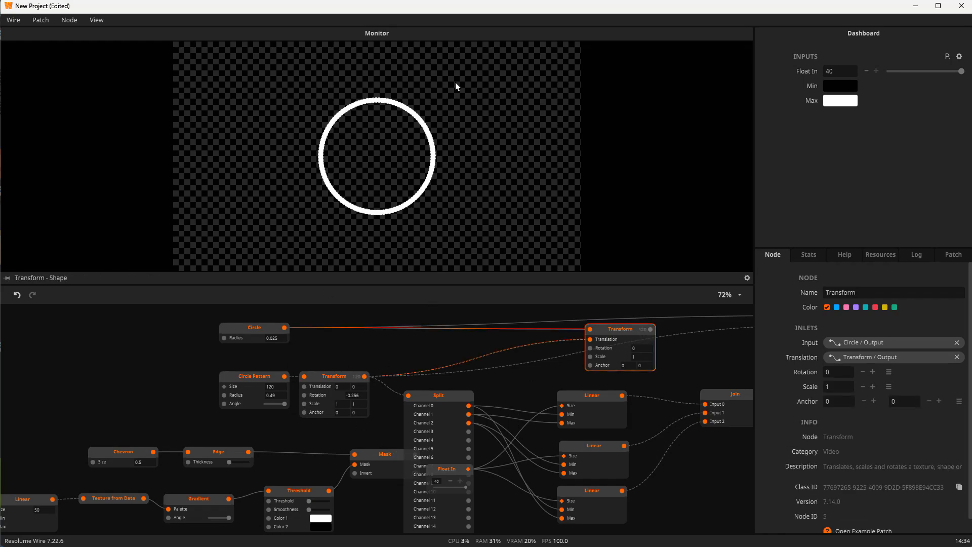
left_click_drag(610, 348, 329, 429)
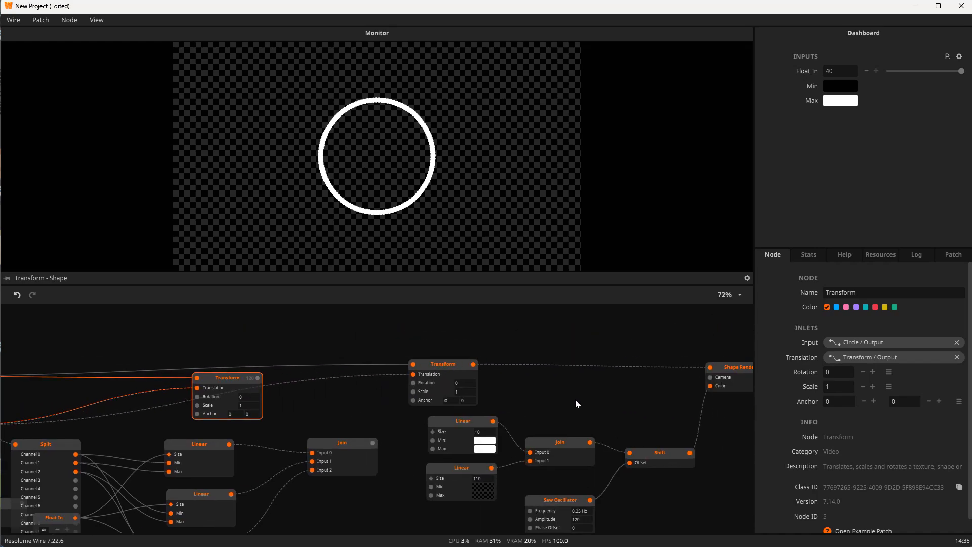
left_click_drag(576, 404, 361, 393)
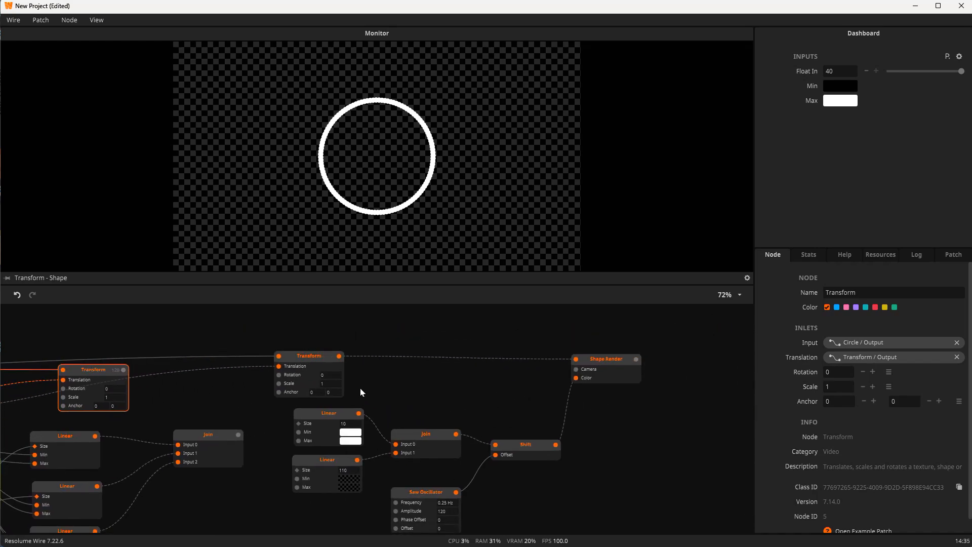
left_click(307, 419)
left_click(540, 443)
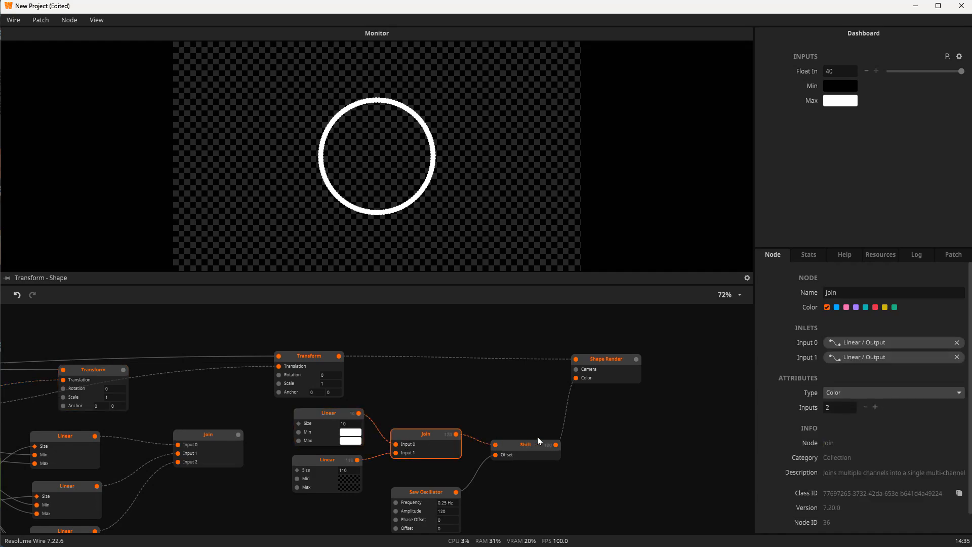
left_click(609, 359)
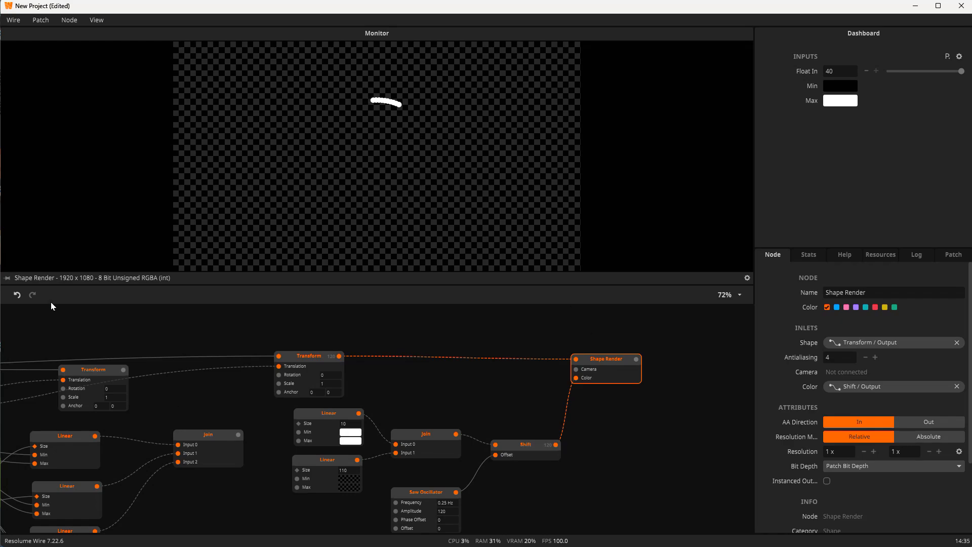
left_click_drag(178, 323, 223, 378)
double_click(223, 378)
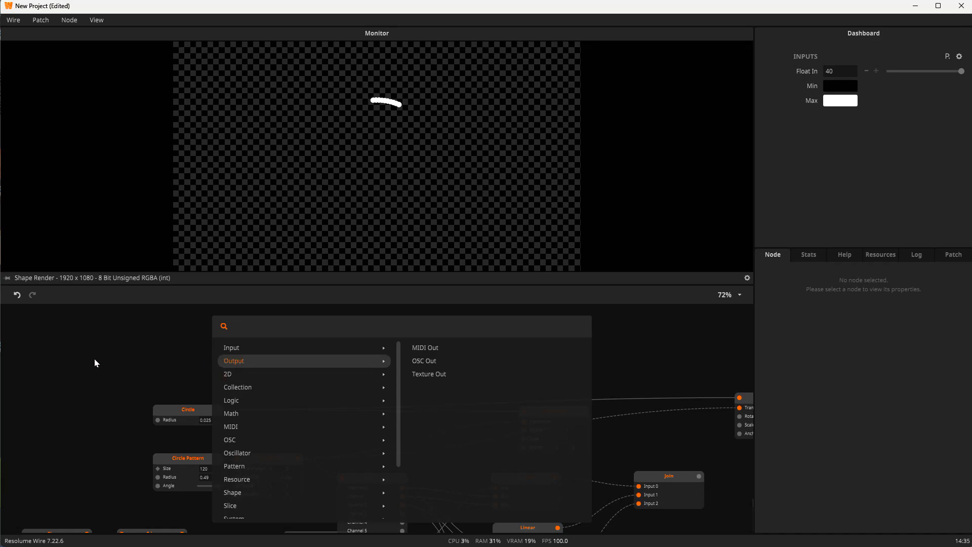
left_click(152, 345)
double_click(151, 345)
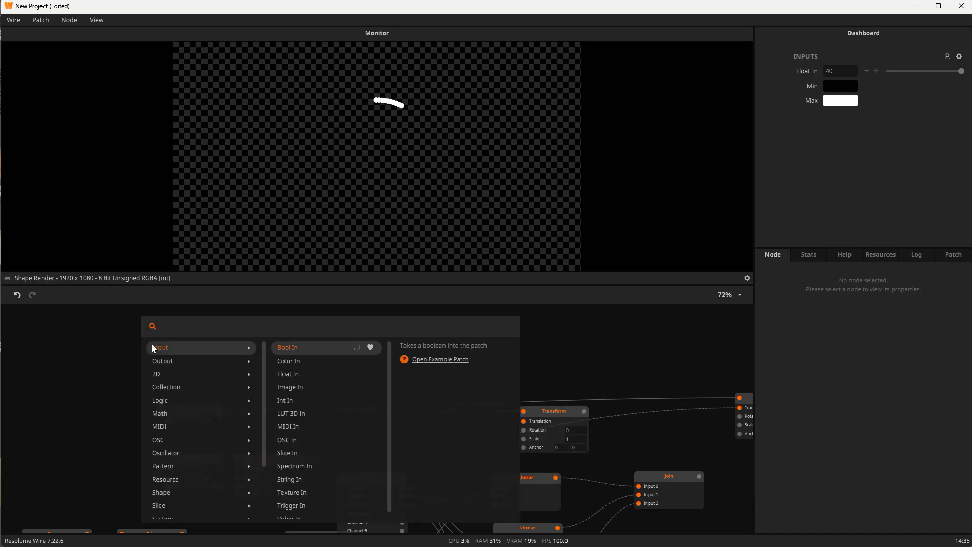
type("rect")
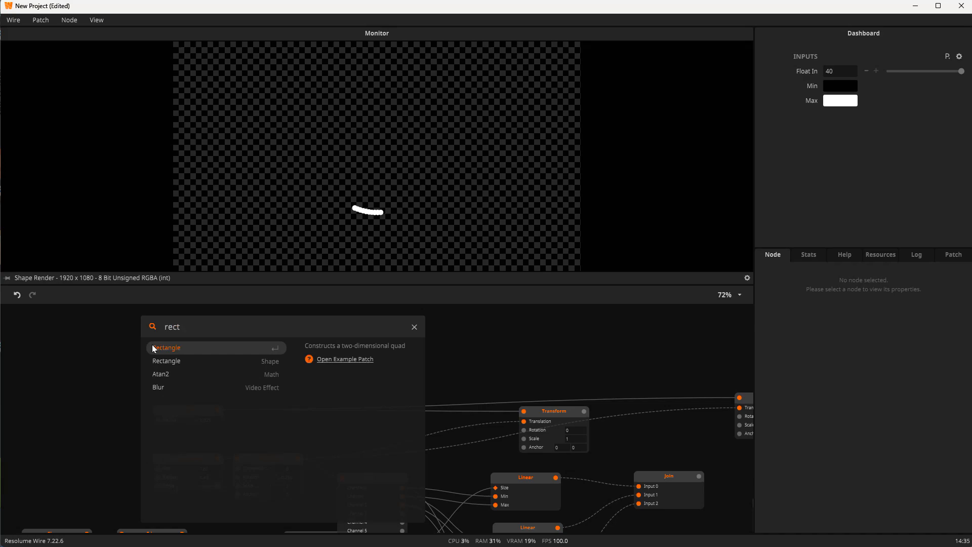
key("Return")
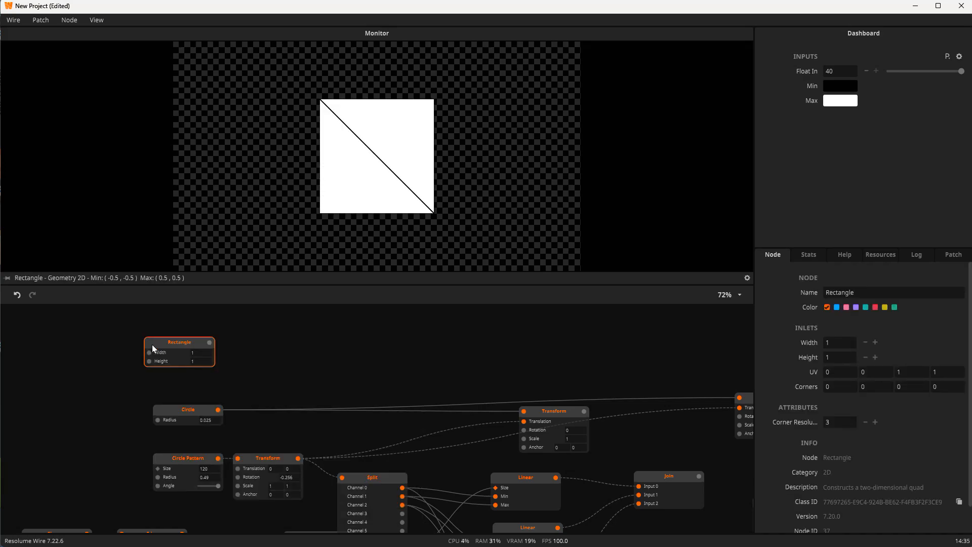
key("Delete")
Add a Rectangle node from the Shape category and place it above the Circle node
double_click(187, 375)
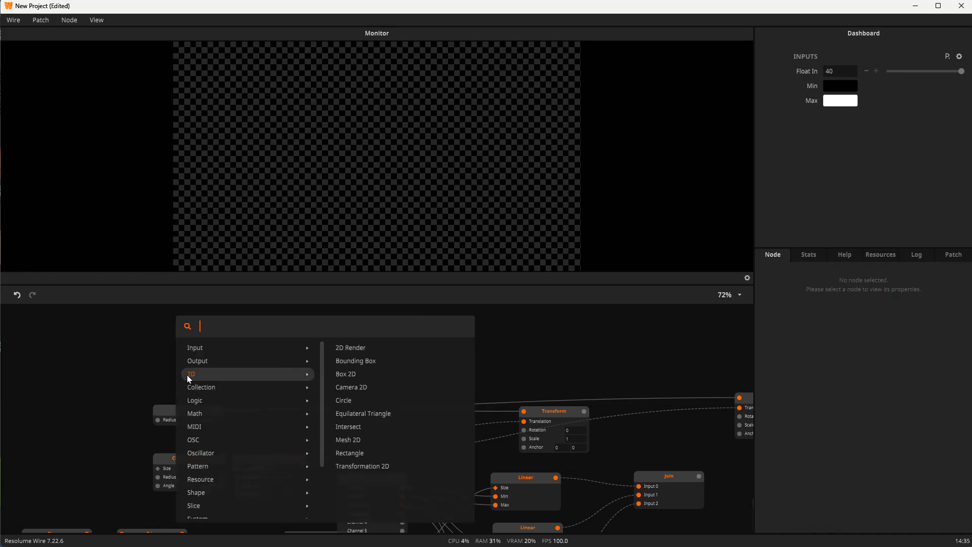
type("rect")
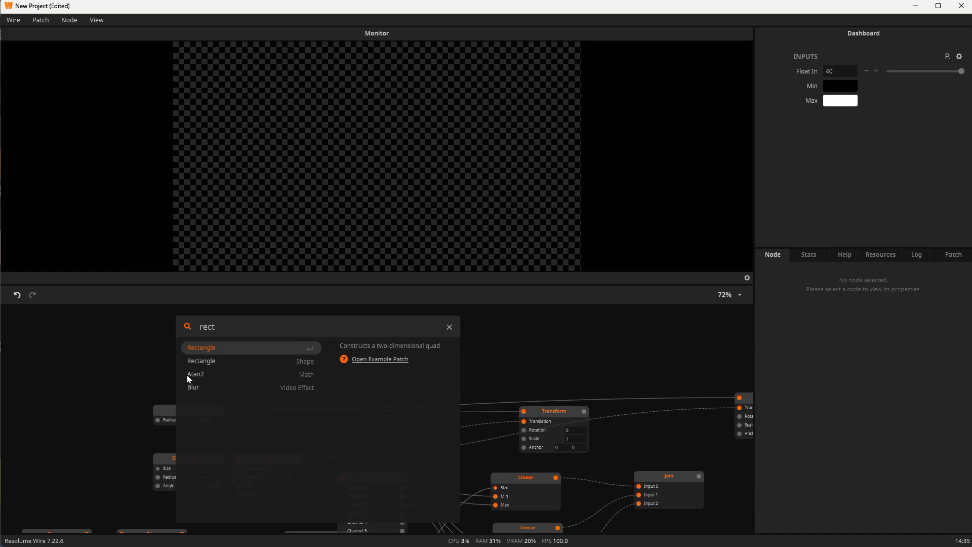
left_click(190, 359)
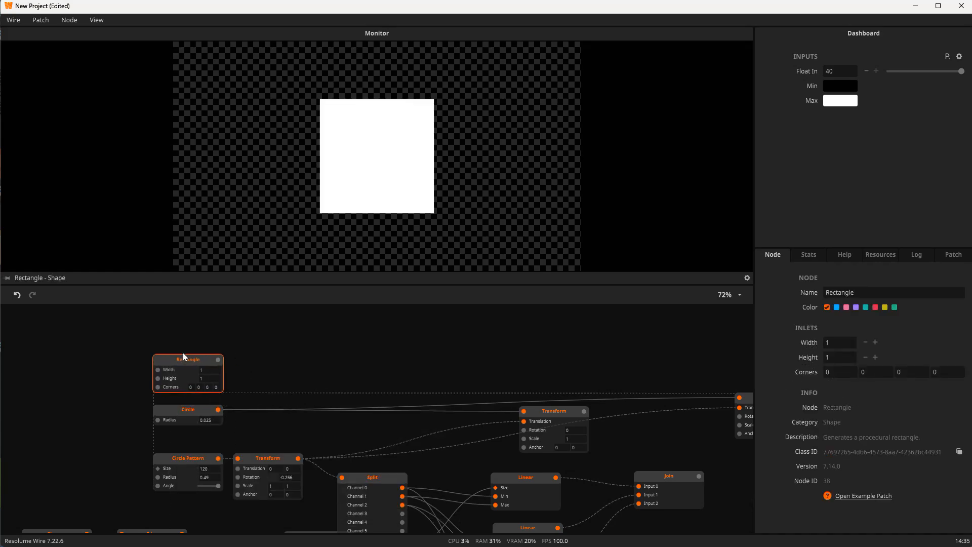
left_click_drag(184, 356, 194, 347)
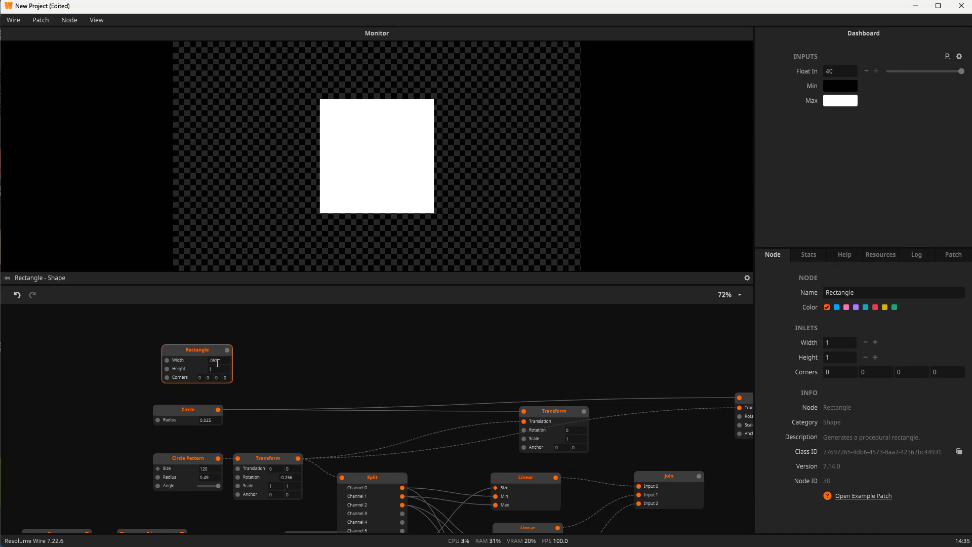
Set the Rectangle's Width and Height to 0.025 and compare its size with the Circle
left_click(217, 363)
type("0.025")
key("Return")
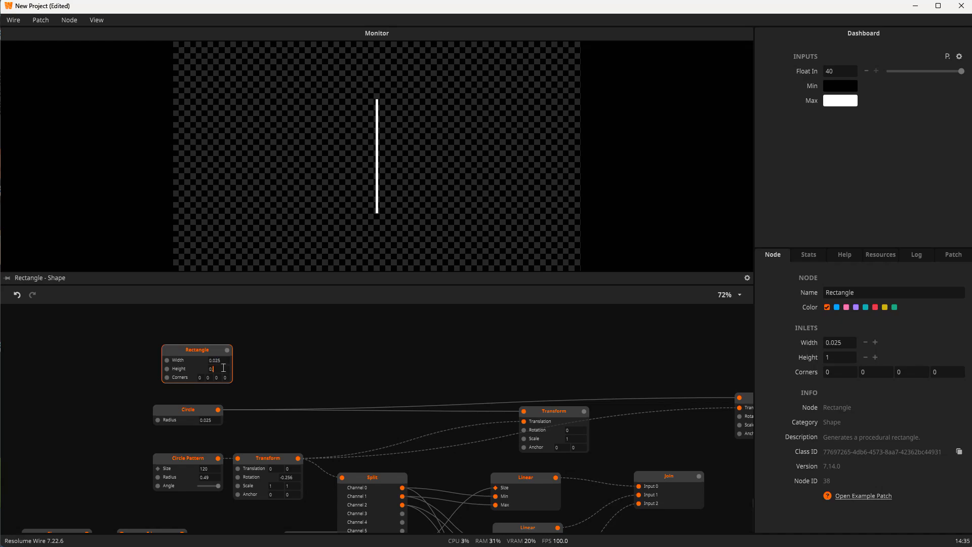
left_click(223, 368)
type("0.25")
key("Return")
left_click(218, 368)
left_click(214, 369)
type("0")
key("Return")
left_click(192, 411)
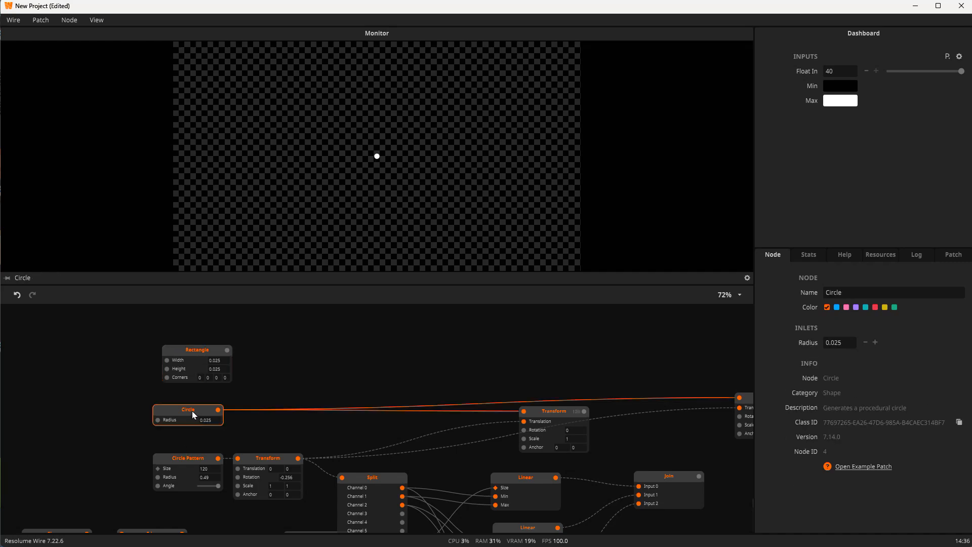
Set the Rectangle's Width and Height to 0.055 and connect its output to both Transform nodes in place of the Circle
left_click(216, 360)
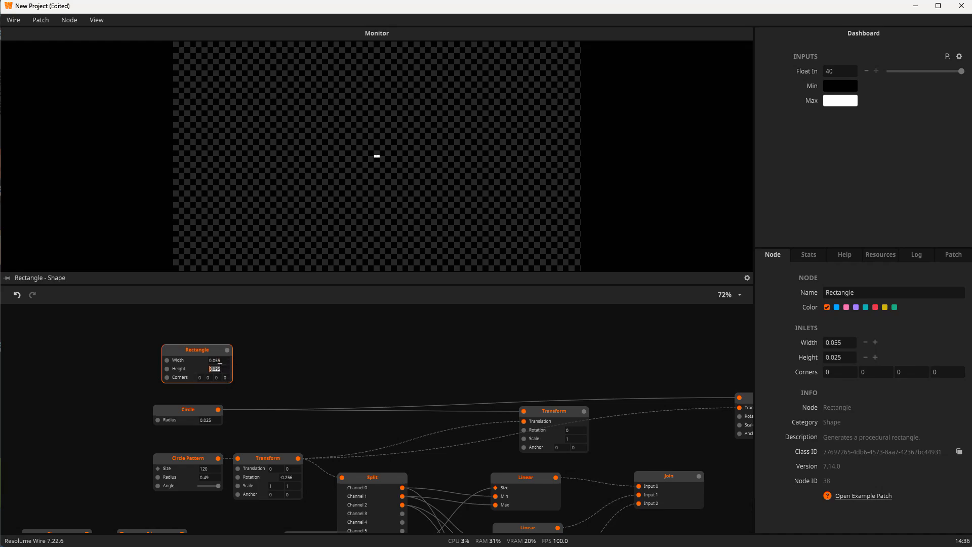
left_click(220, 368)
left_click_drag(229, 355, 249, 372)
left_click_drag(316, 402, 328, 409)
left_click_drag(226, 352, 523, 412)
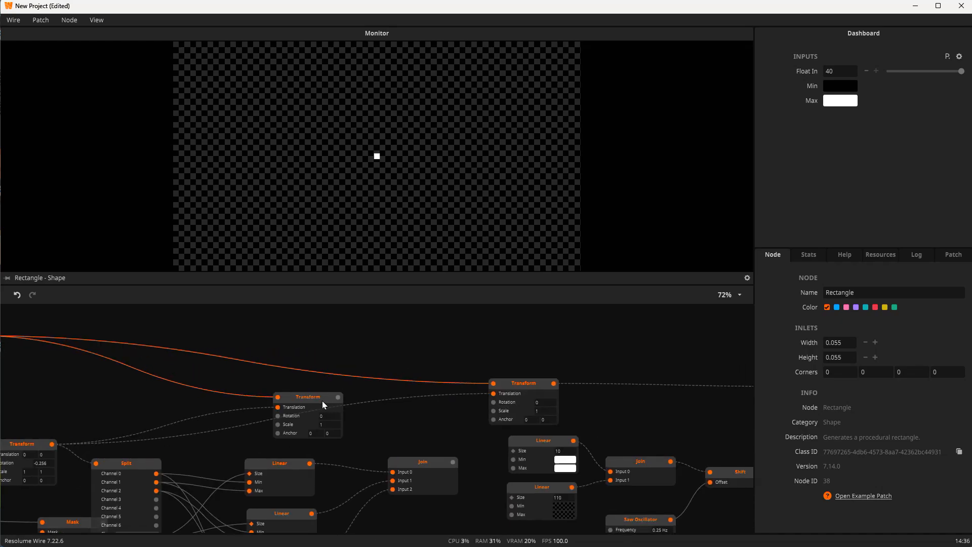
Preview the instanced rectangles at both Transform nodes and at Shape Render
left_click(322, 400)
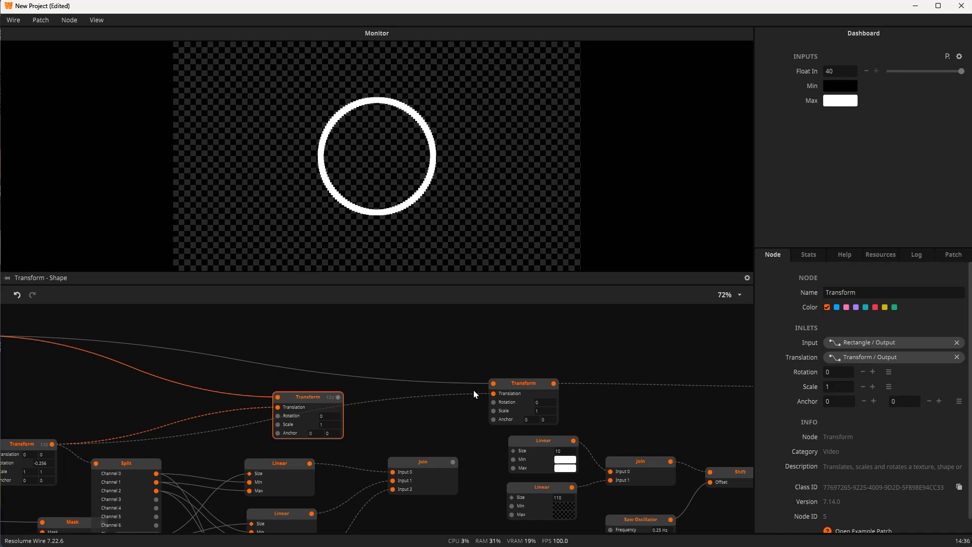
left_click(535, 390)
left_click_drag(561, 405, 207, 370)
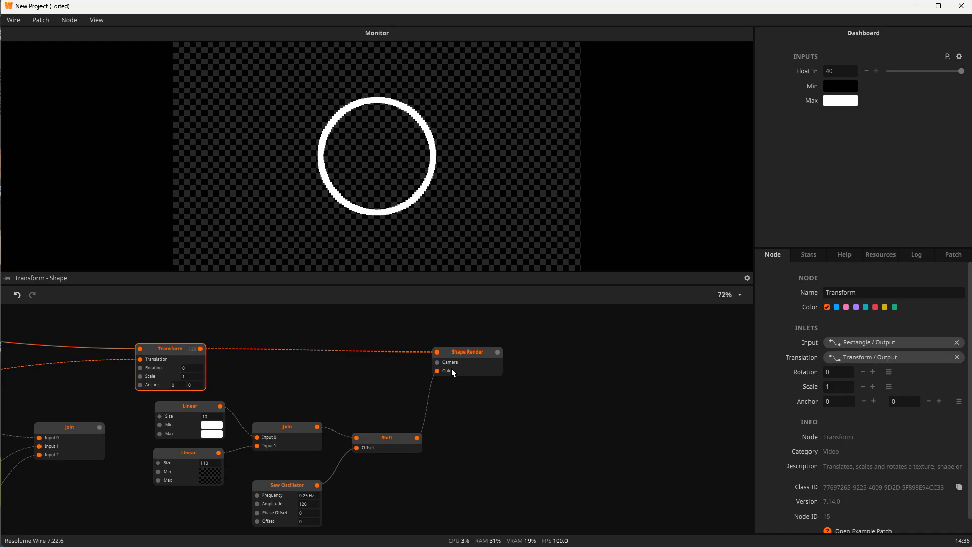
left_click(459, 359)
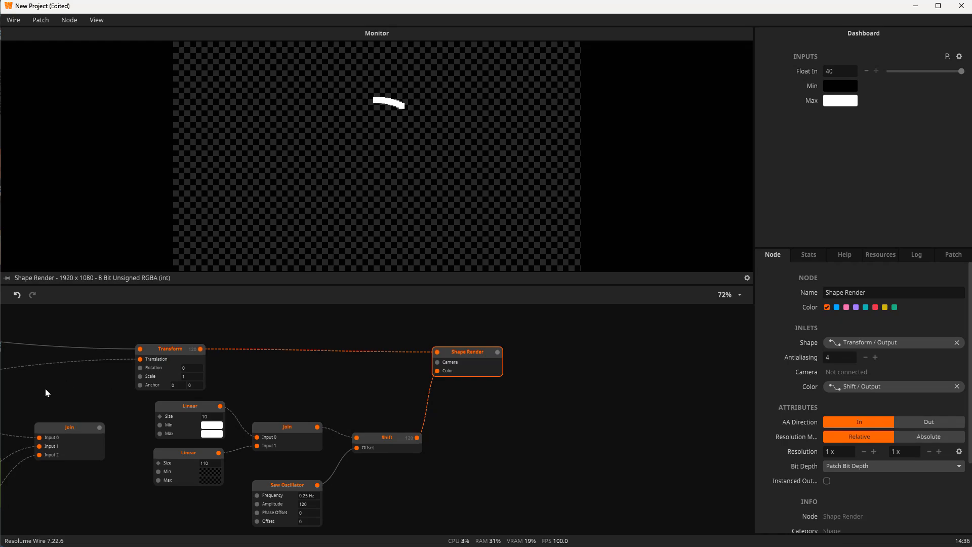
Reconnect the Circle's output to both Transform nodes in place of the Rectangle and preview Shape Render
left_click_drag(74, 381, 359, 354)
left_click_drag(125, 344, 400, 412)
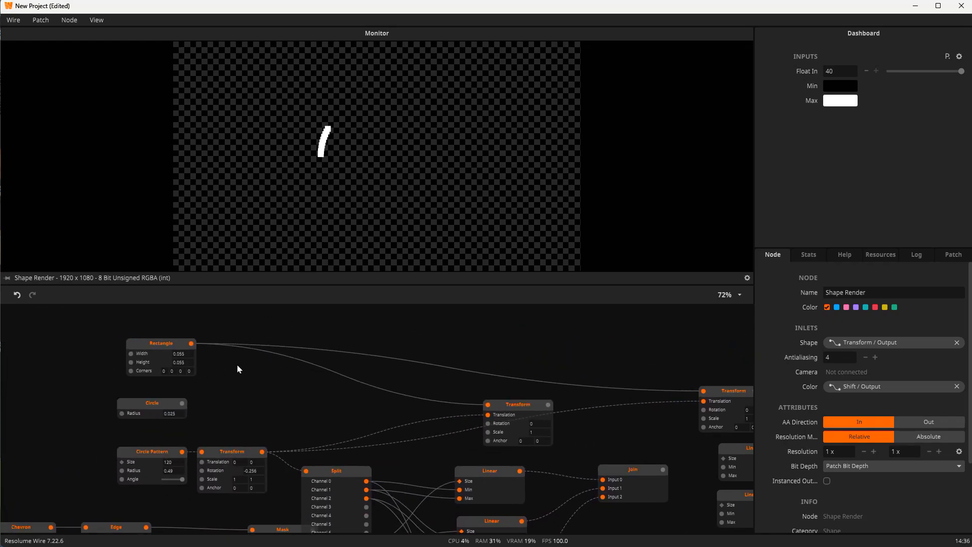
double_click(179, 353)
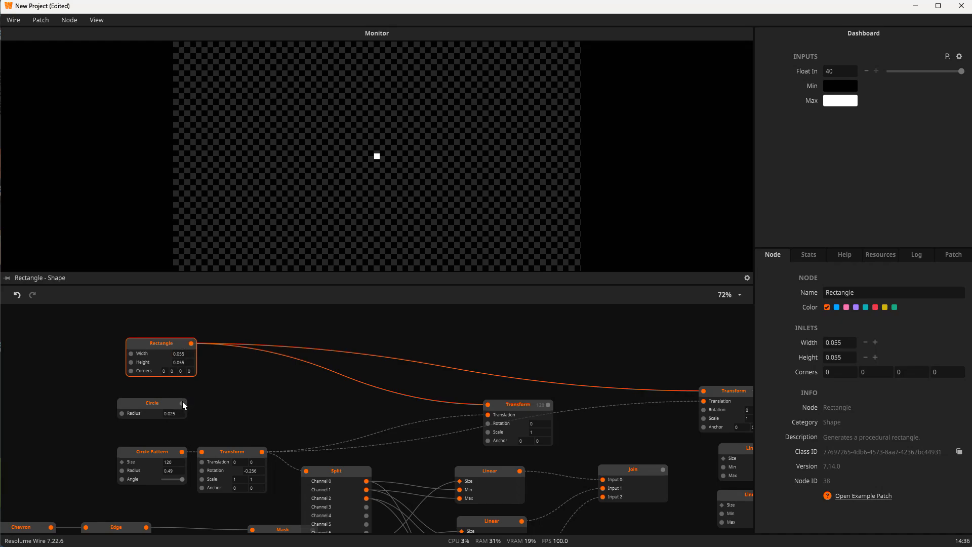
left_click_drag(182, 403, 488, 414)
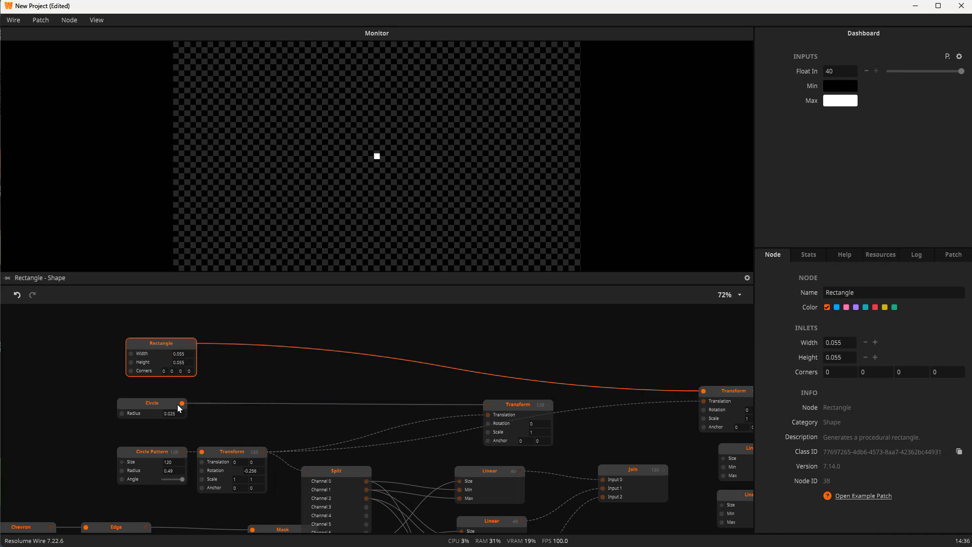
left_click_drag(179, 404, 0, 329)
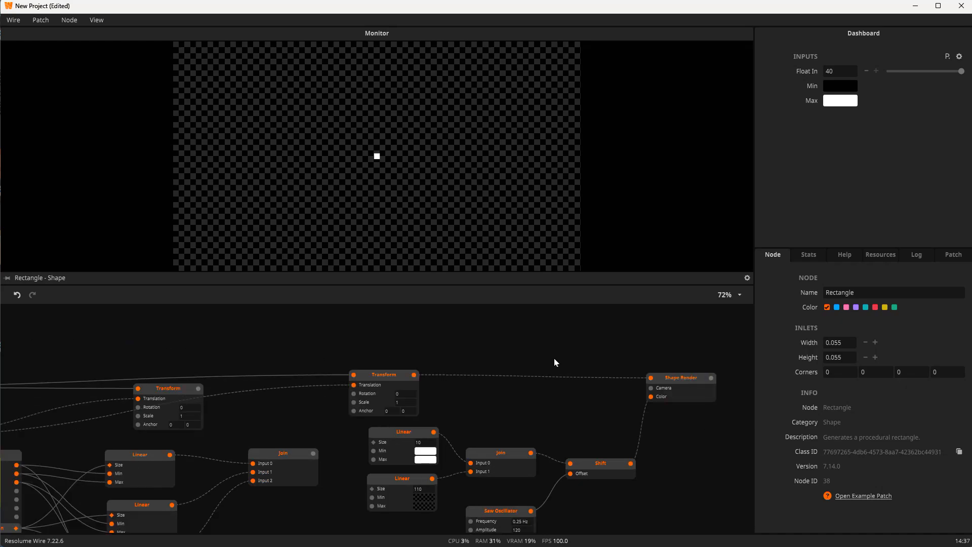
left_click(672, 383)
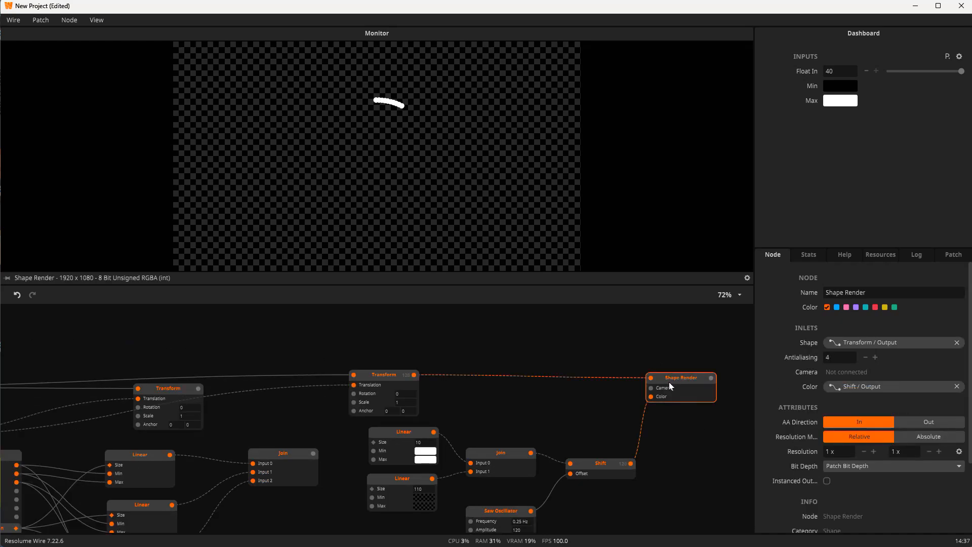
Set the white Linear node's Size to 40 and the transparent Linear node's Size to 90
left_click(429, 445)
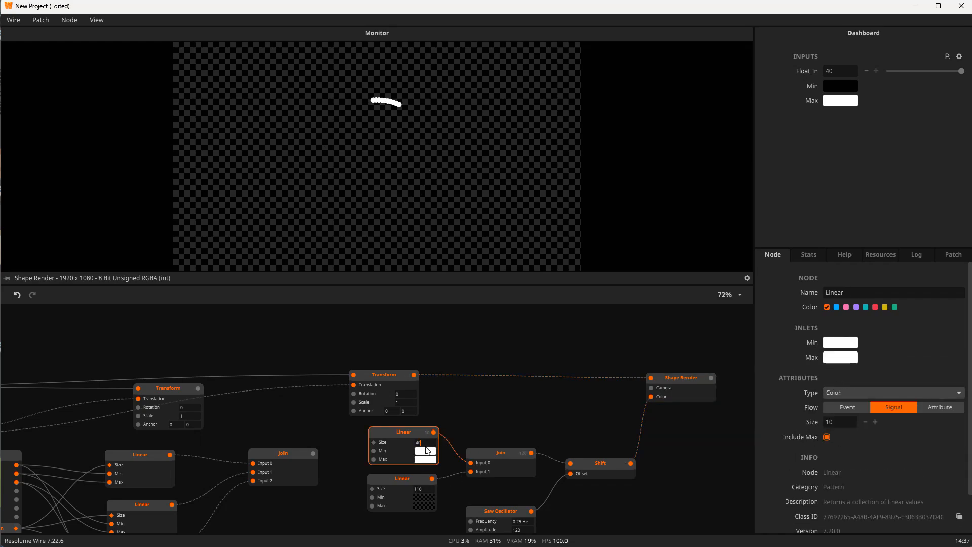
left_click(425, 489)
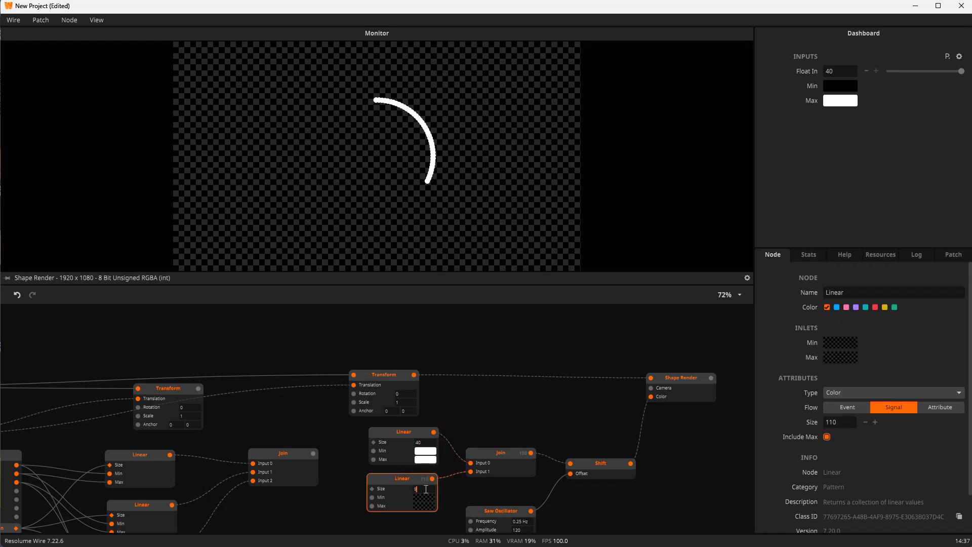
type("90")
key("Return")
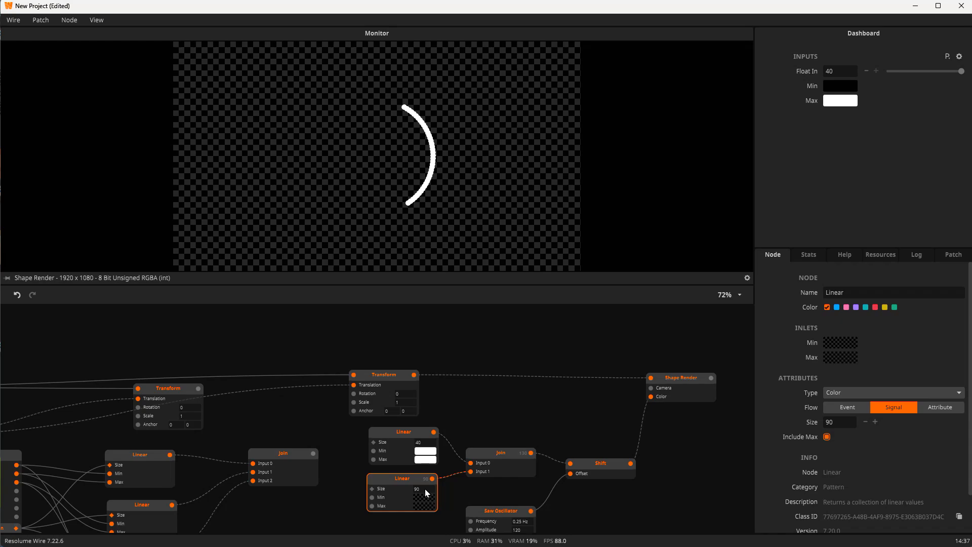
Change the transparent Linear node's Size to 80 and preview the Shape Render node
left_click(427, 488)
type("80")
key("Return")
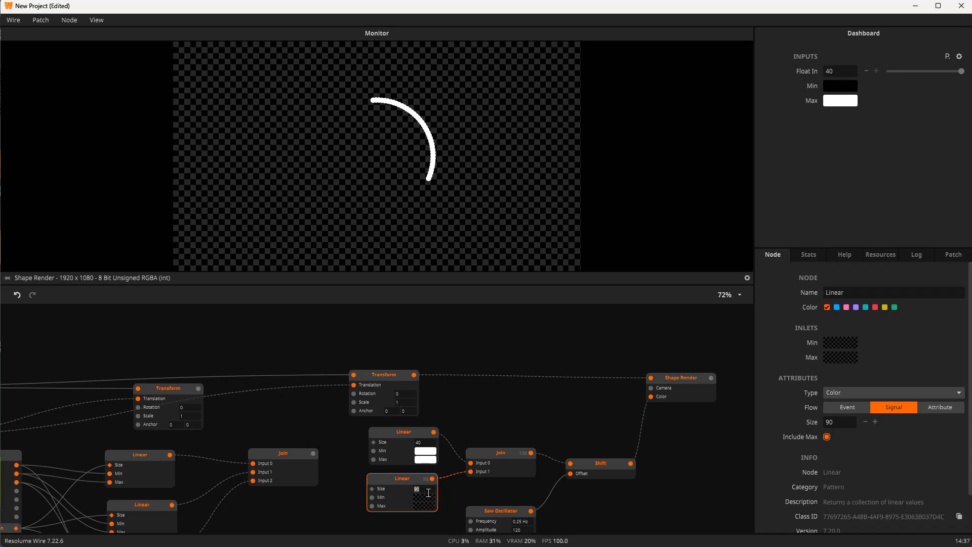
left_click(685, 384)
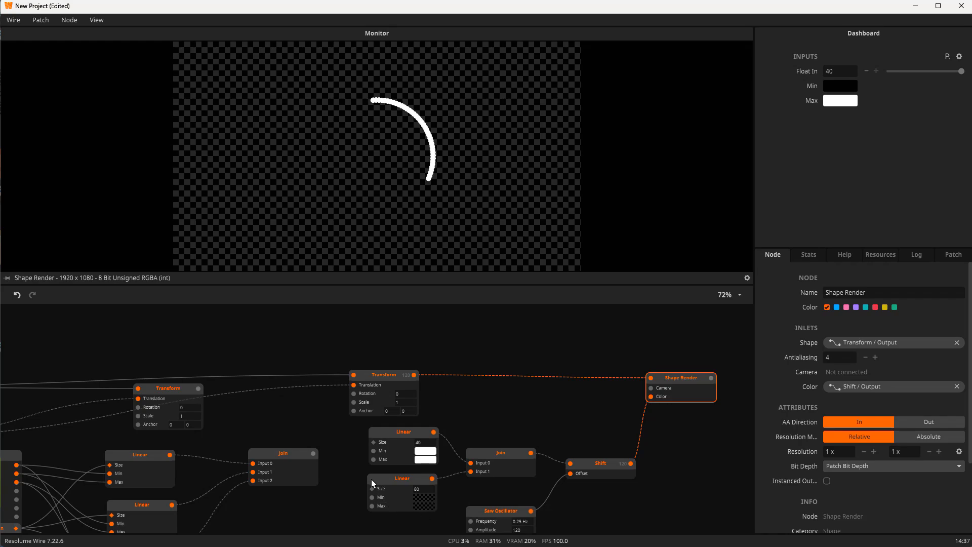
Set the alpha of the white Linear node's Max color to 0 so the segment fades out along its length
left_click(425, 451)
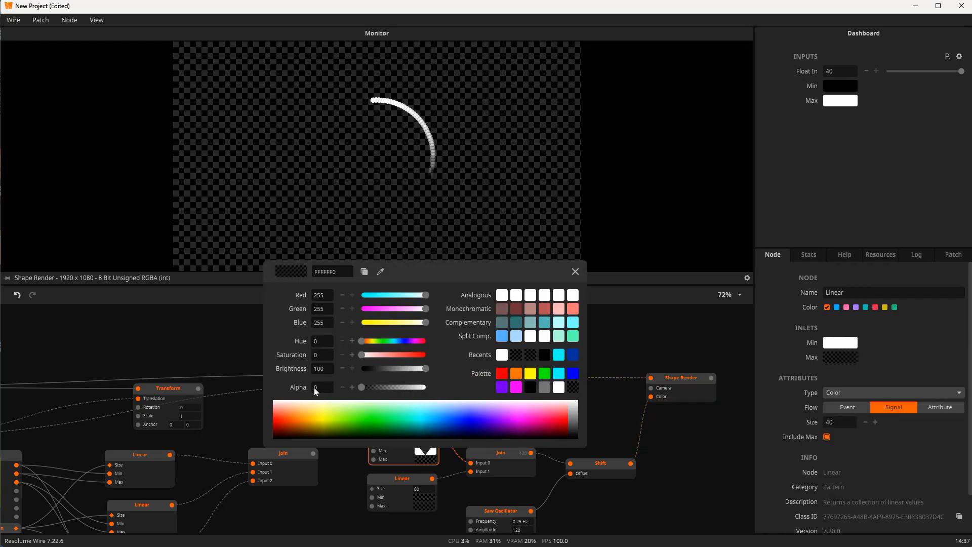
left_click(185, 356)
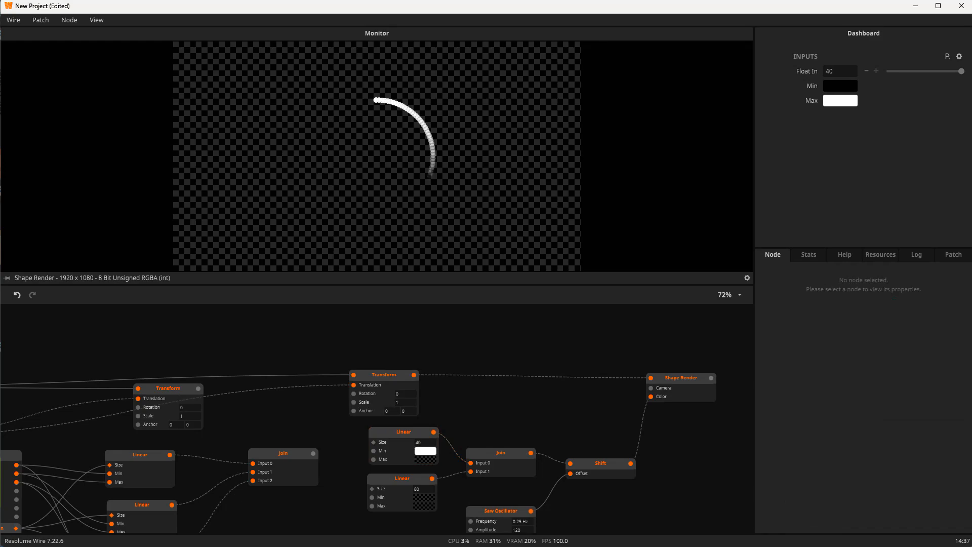
Reverse the fade on the size-40 Linear node by making its Max color opaque white and setting its Min color's alpha to 0
left_click_drag(459, 472, 402, 359)
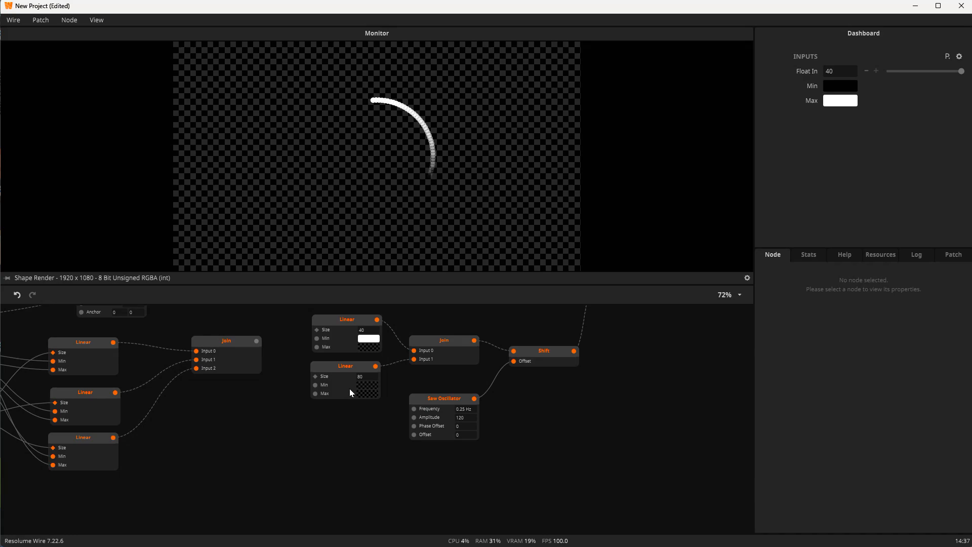
left_click(363, 349)
mouse_move(496, 379)
left_mouse_down()
mouse_move(555, 382)
mouse_move(486, 374)
left_mouse_up()
left_click(226, 482)
left_click(365, 339)
left_click(330, 460)
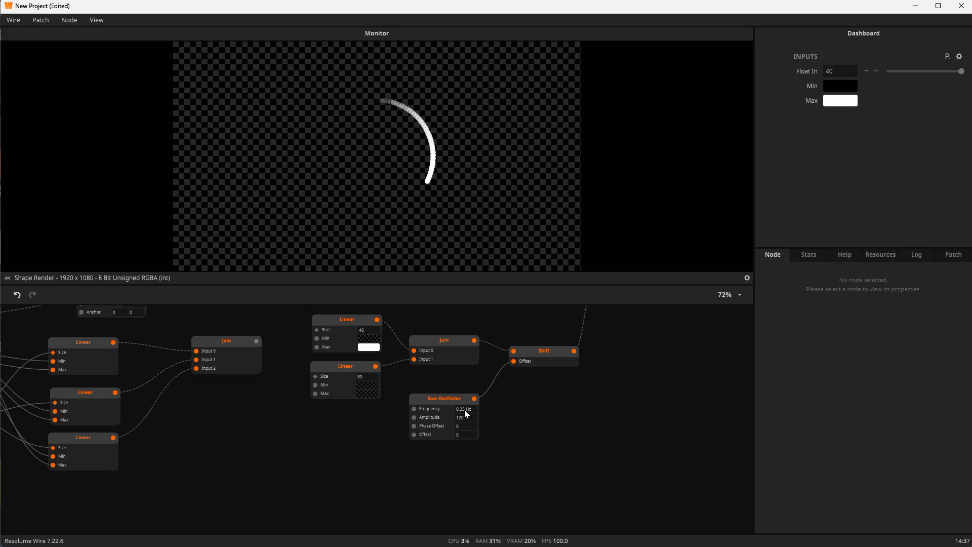
Restore the size-40 Linear node's Min color to opaque white with alpha 255
left_click(369, 347)
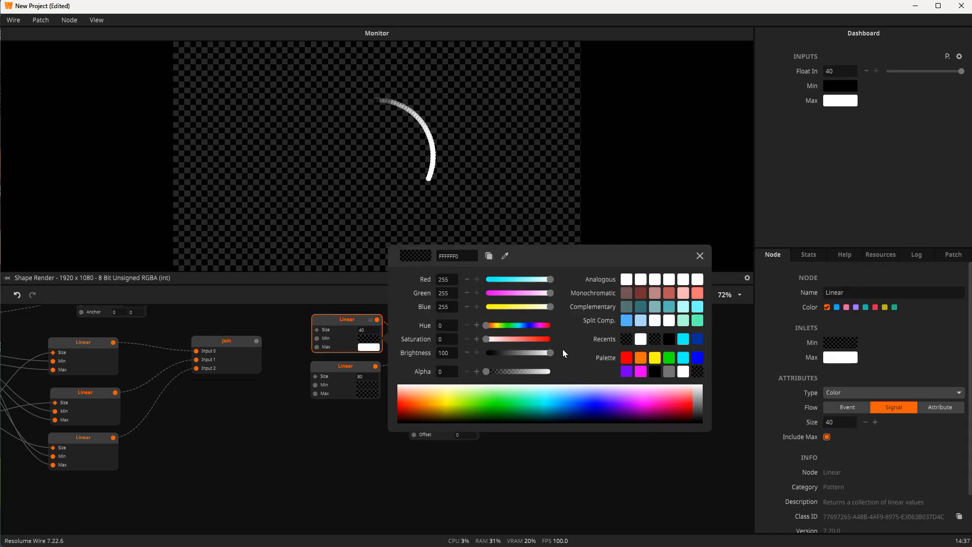
left_click_drag(486, 371, 557, 384)
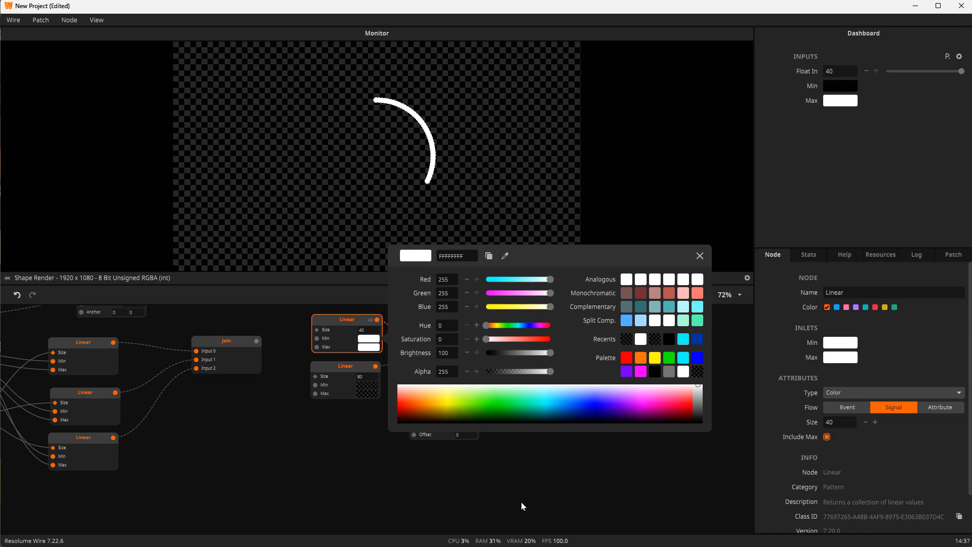
left_click(520, 502)
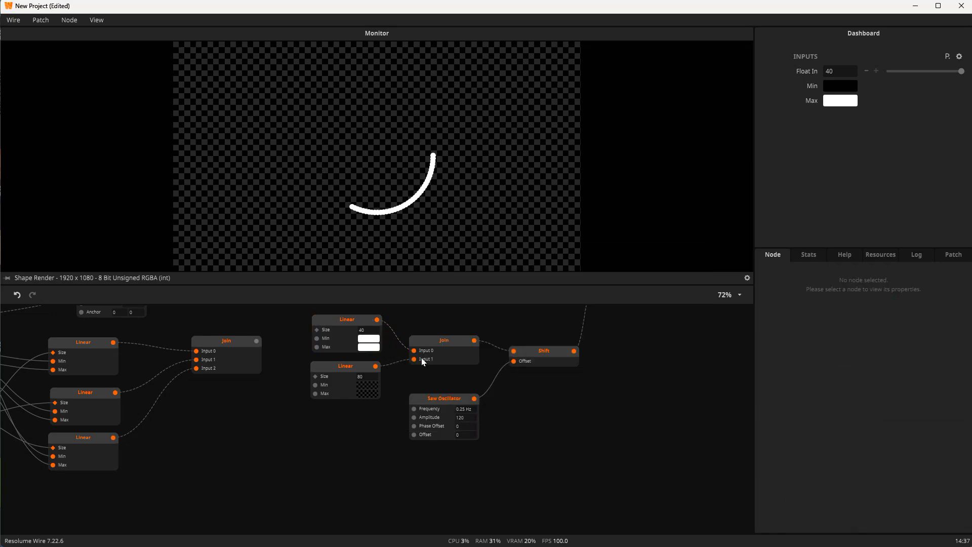
Set the Saw Oscillator's Frequency to -0.25 Hz to reverse the segment's direction of travel
left_click(457, 408)
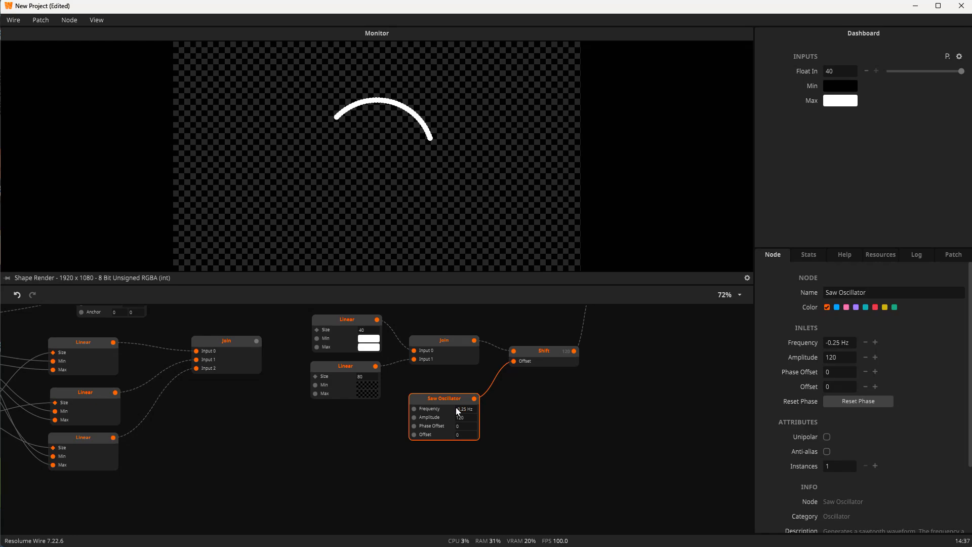